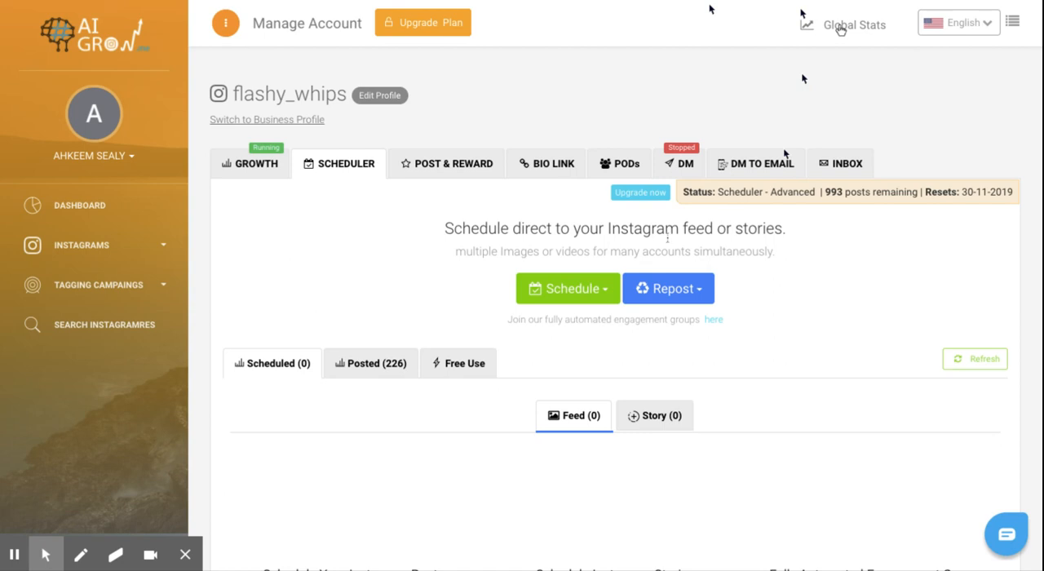
Step: Start a new scheduled feed post and upload the car image mclaren.jpg to it
scroll(555, 285, down, 1)
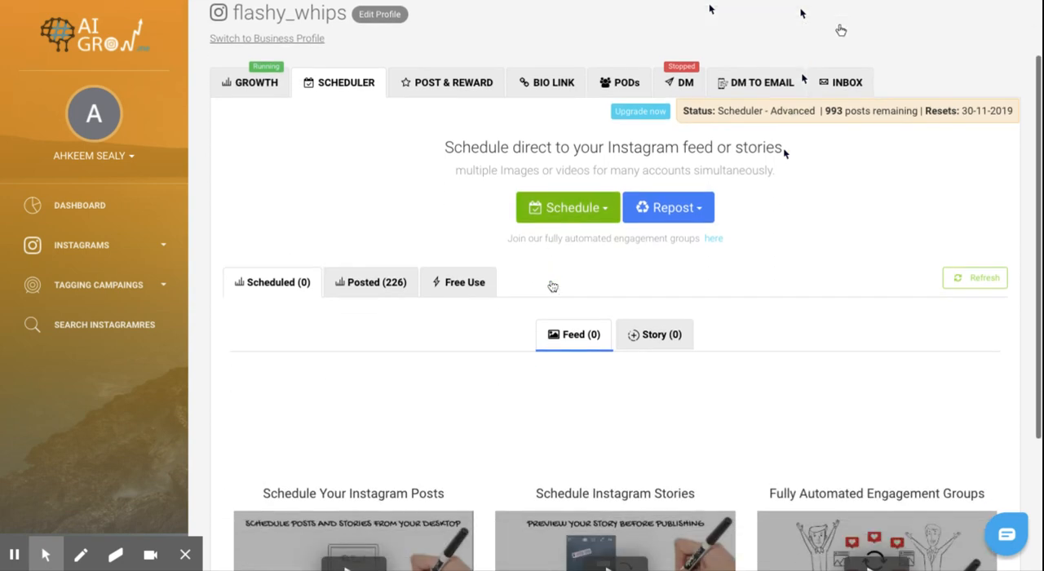
click(584, 191)
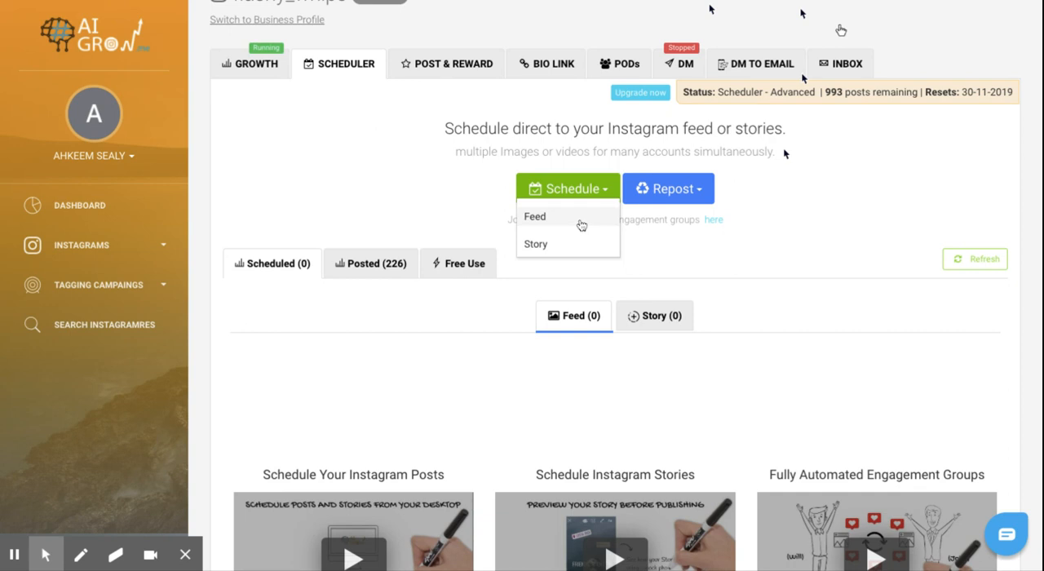
click(581, 225)
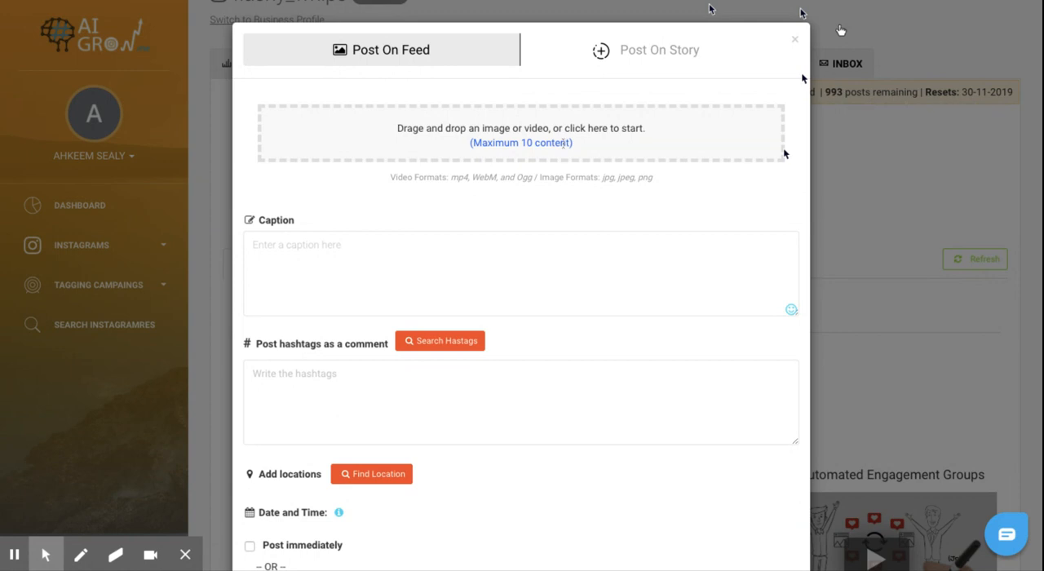
click(562, 143)
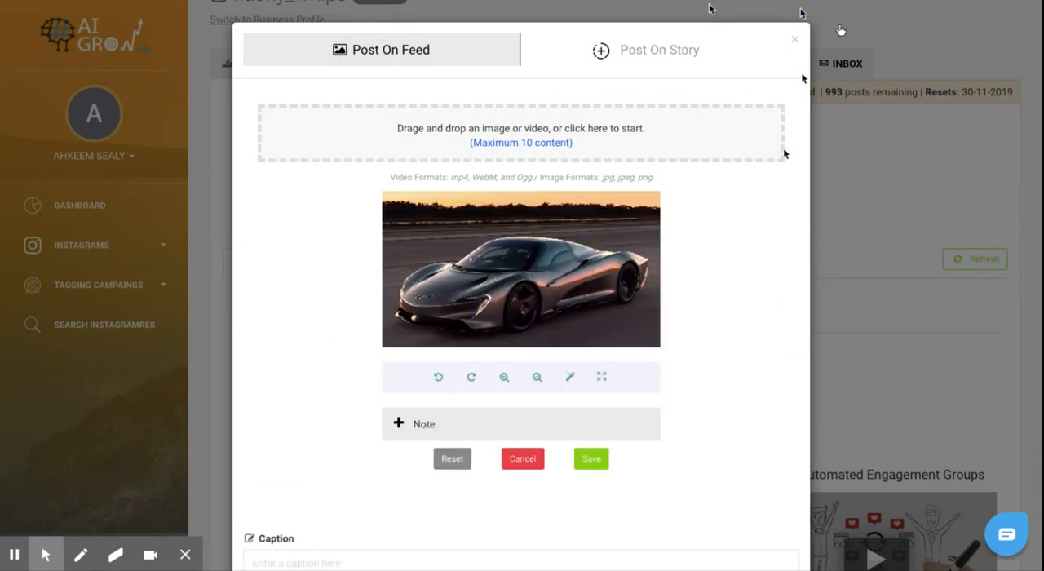
Step: Tag the mclaren account on the front of the car in the photo
scroll(658, 279, down, 1)
scroll(658, 279, down, 1)
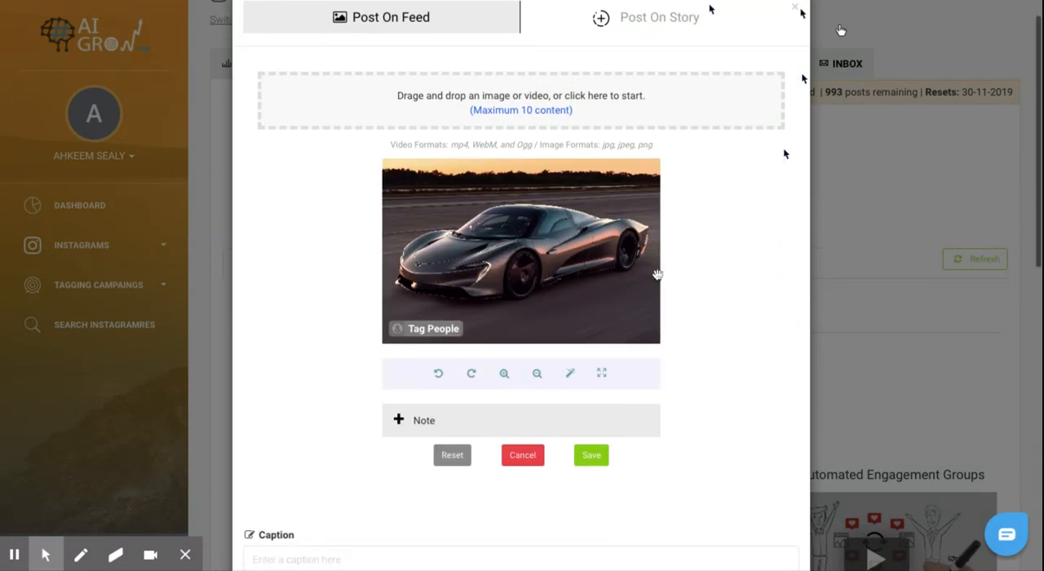
click(441, 329)
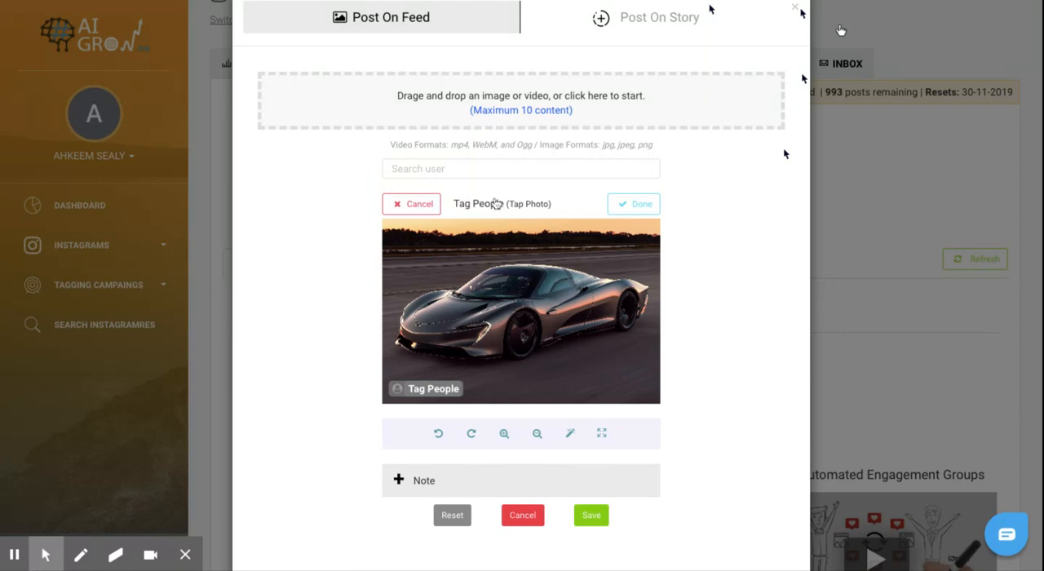
click(468, 303)
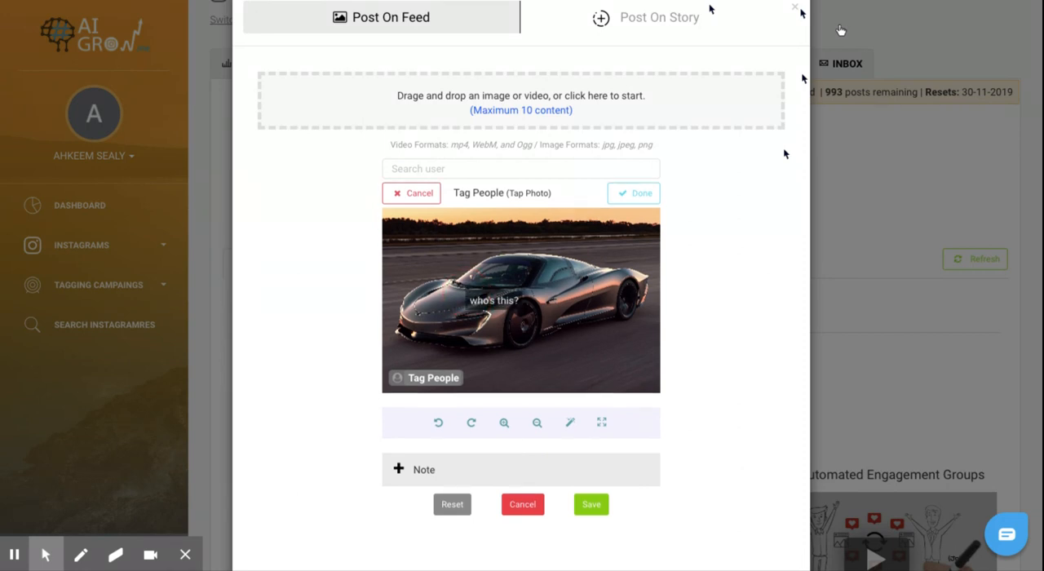
click(502, 169)
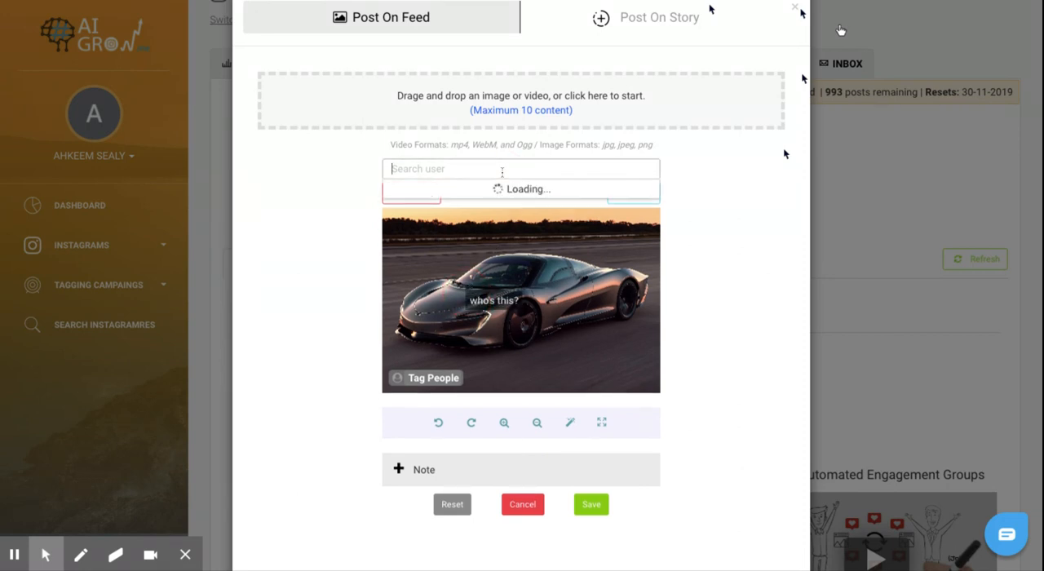
text(mclaren)
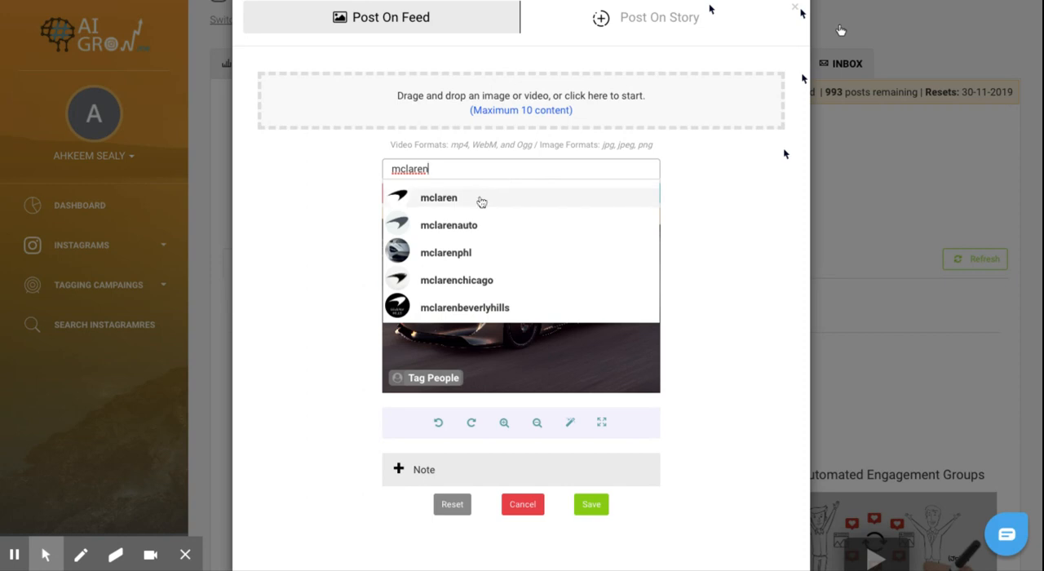
click(481, 202)
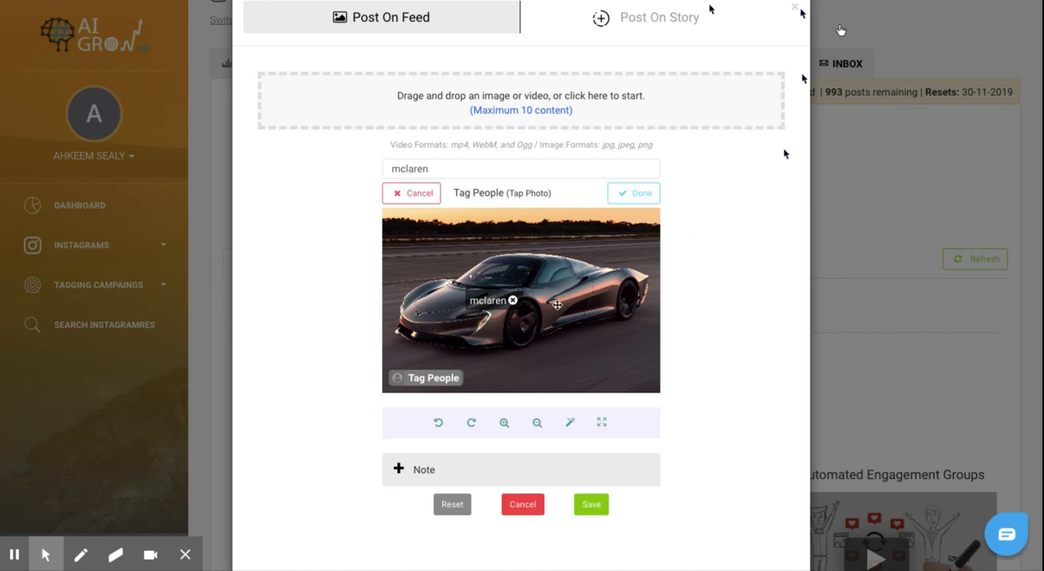
scroll(683, 355, down, 1)
click(643, 157)
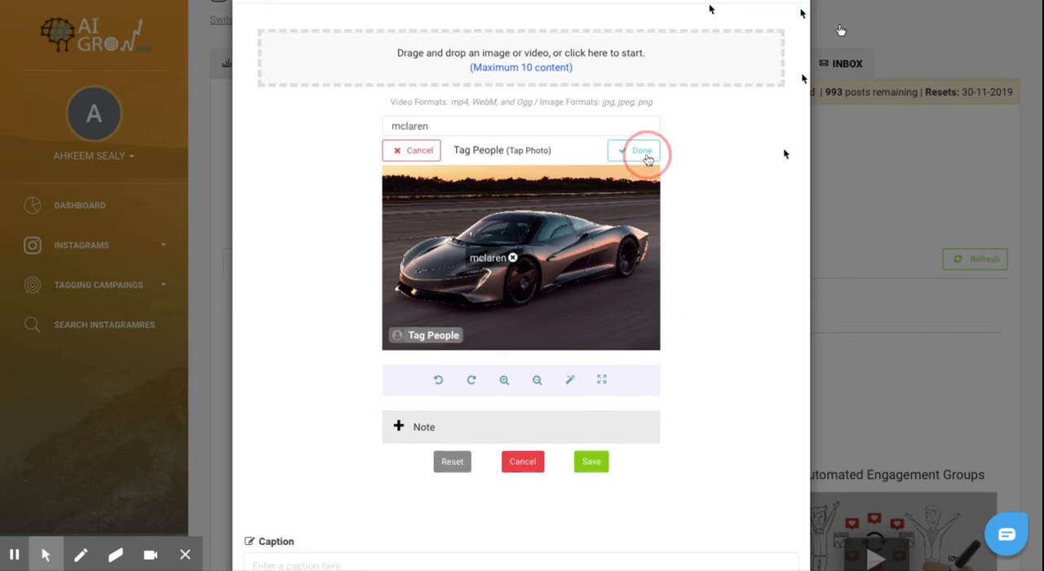
Step: Save the tagged car photo to the post
scroll(688, 251, down, 1)
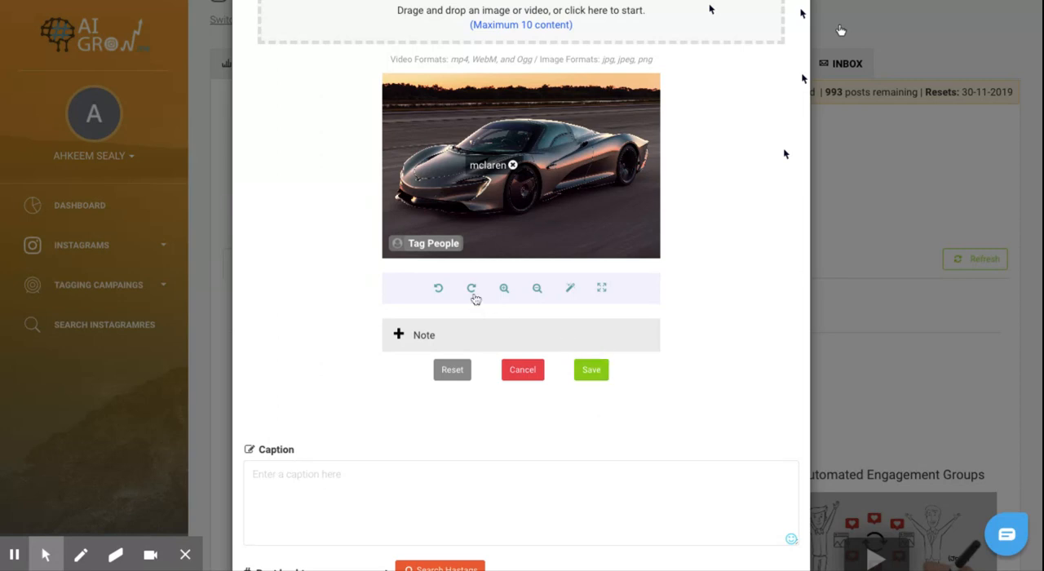
click(591, 374)
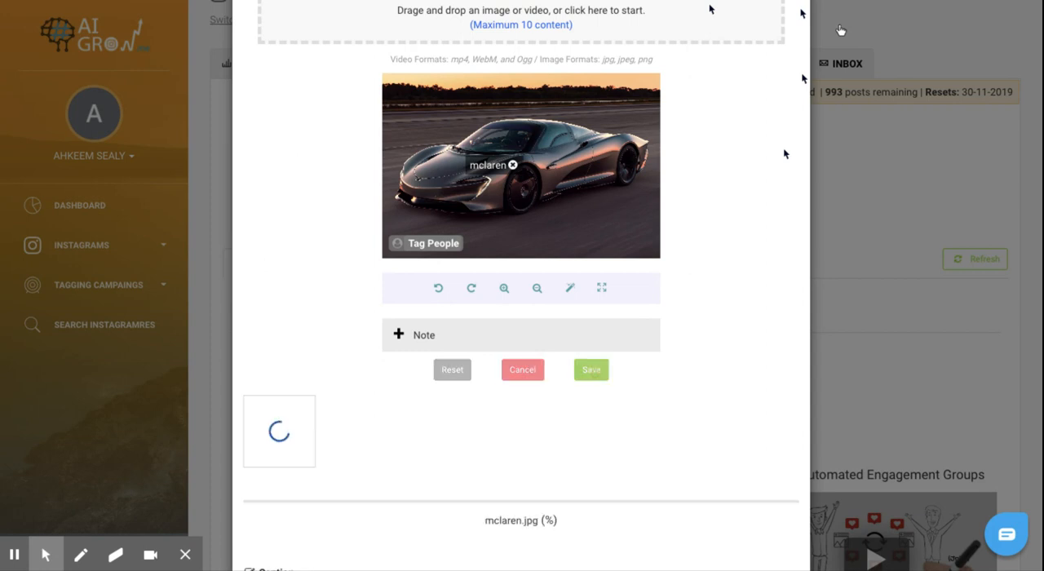
scroll(595, 376, up, 5)
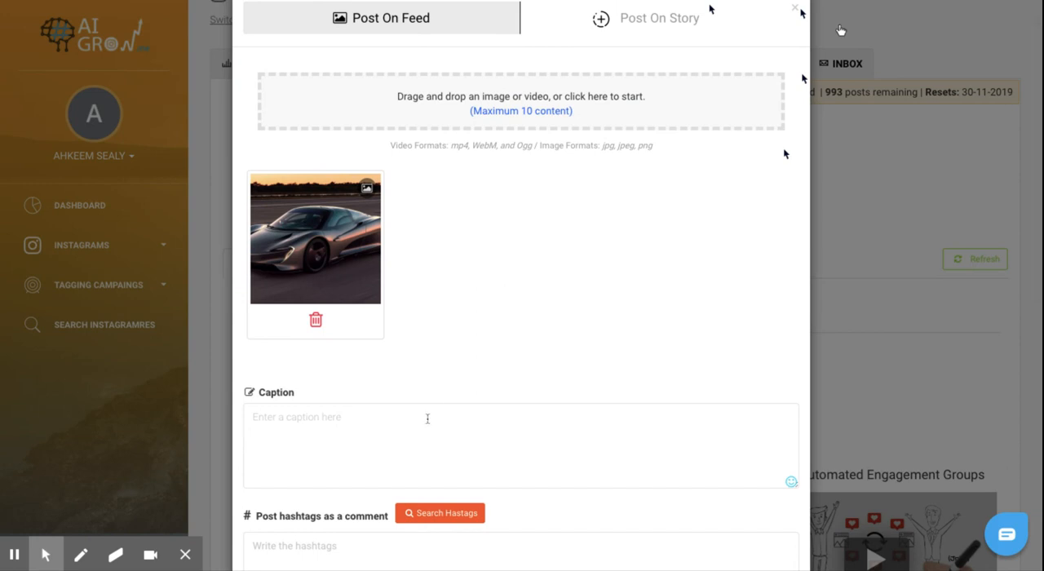
Step: Write the post caption "2020 Mclaren Concept Car! Very Cool!"
scroll(427, 418, down, 2)
click(394, 323)
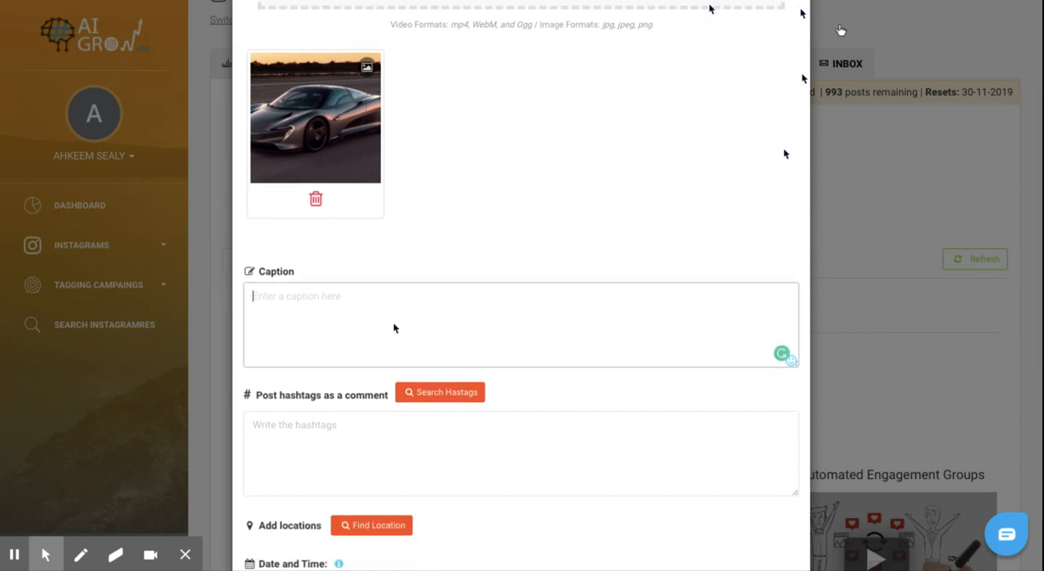
text(2020Mc)
key(BackSpace)
key(BackSpace)
text(Mclaren Concept C)
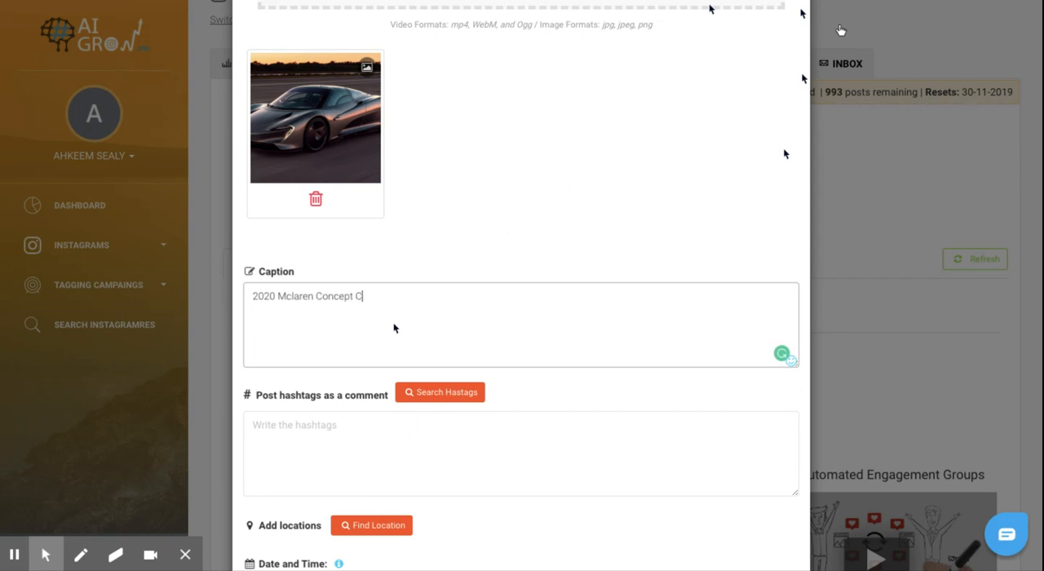
text(ar! Very Cool!)
Step: Search the hashtag finder for "coolcars" to use in the post's hashtag comment
scroll(386, 391, down, 1)
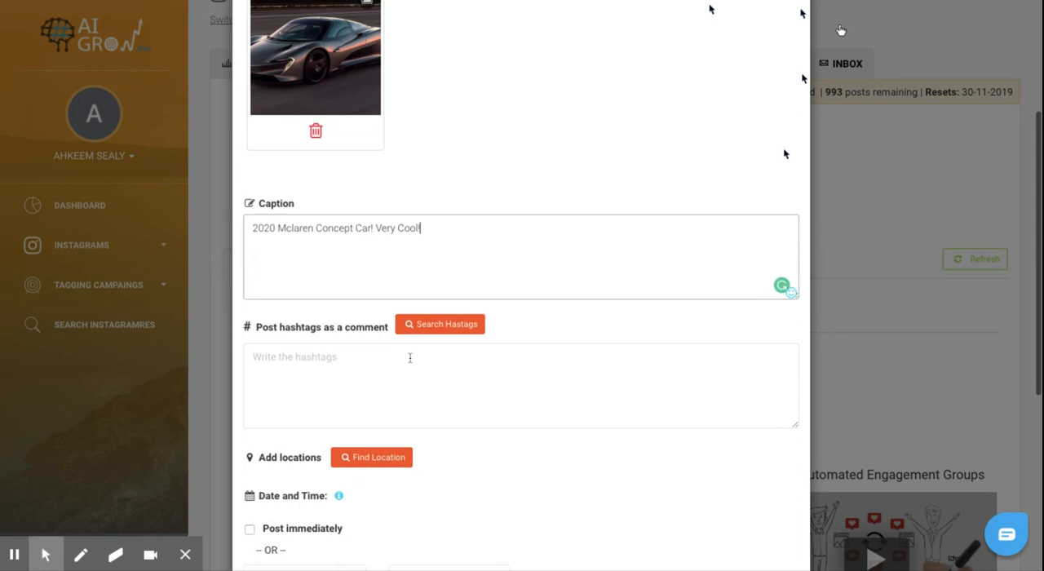
click(411, 357)
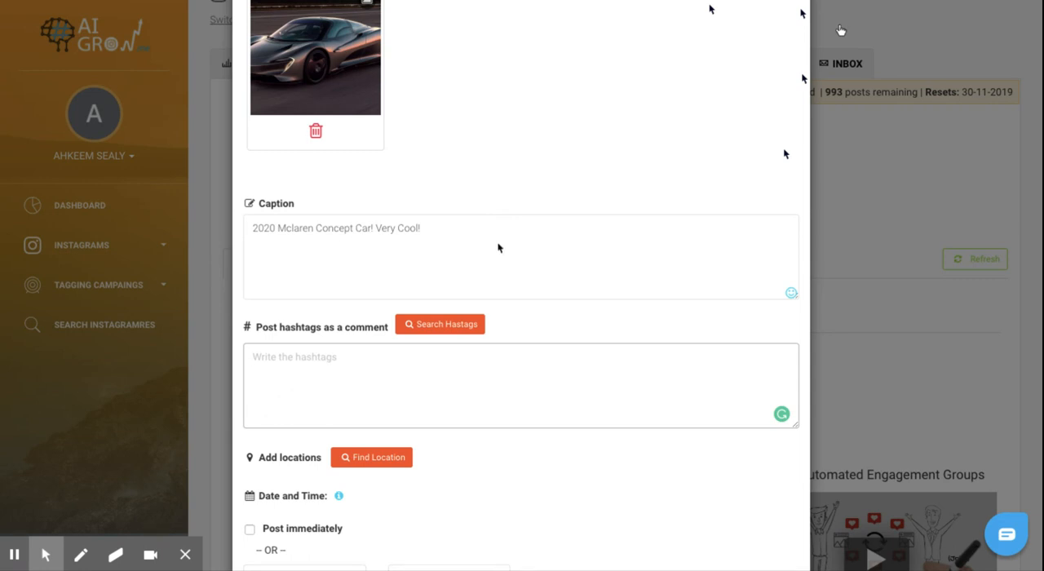
click(467, 330)
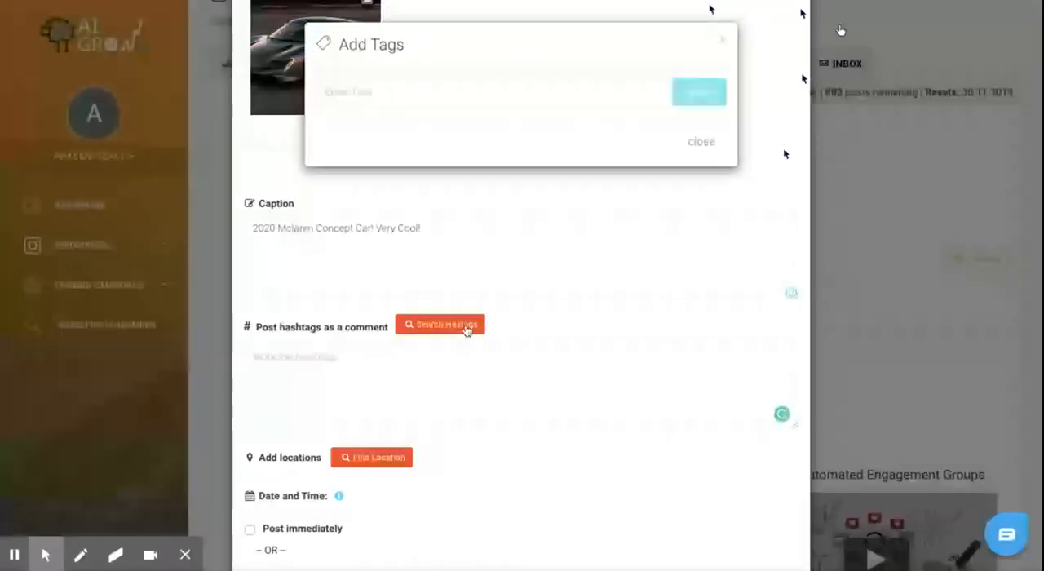
click(434, 94)
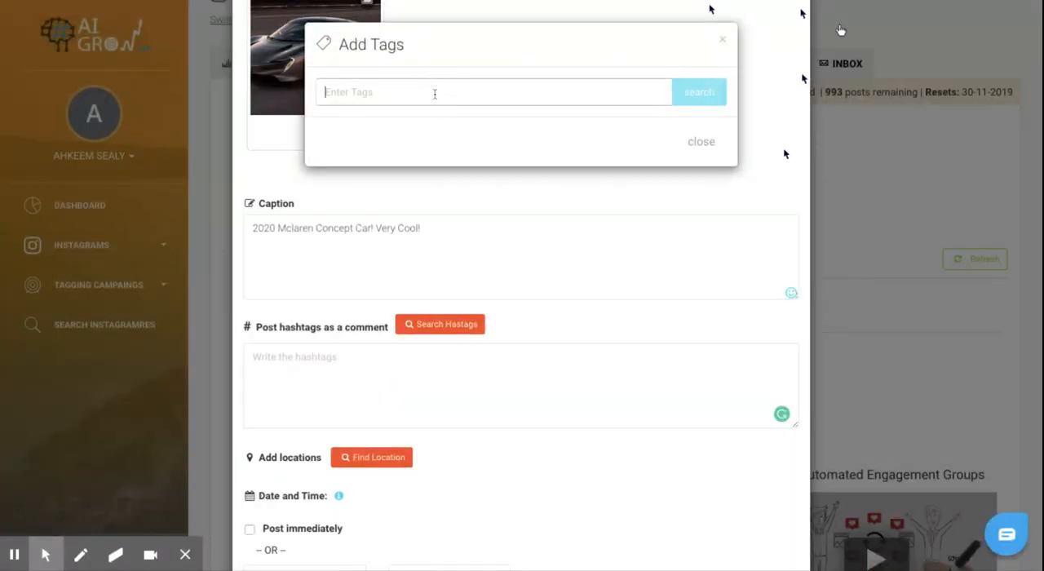
text(coolcars)
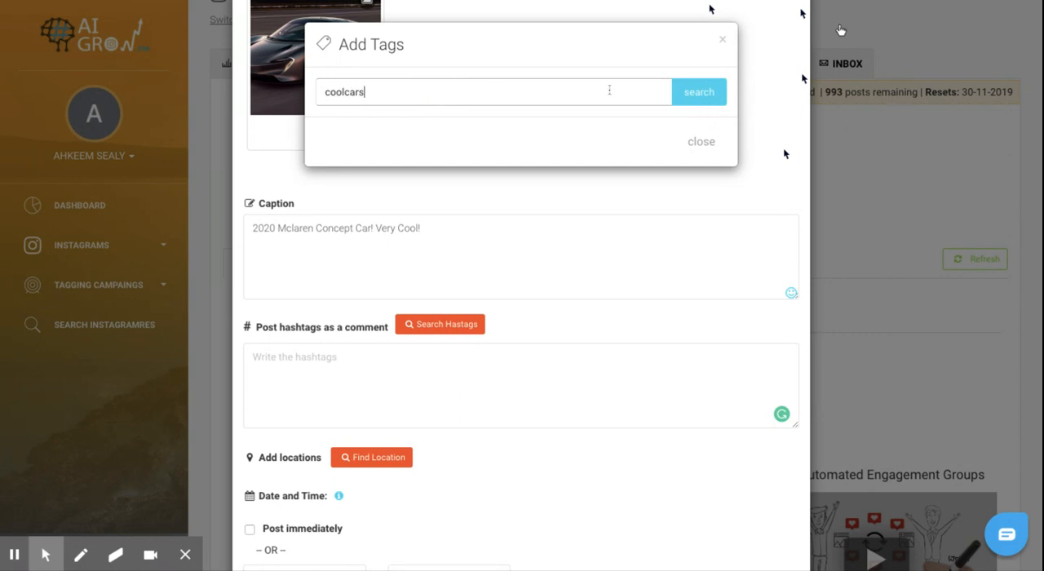
key(Return)
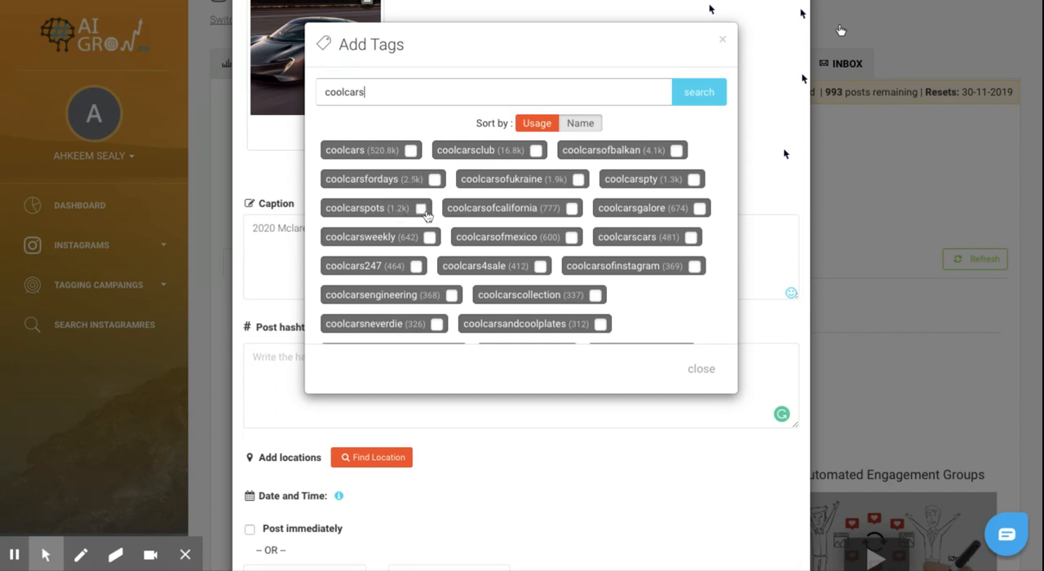
Step: Add the hashtags coolcarsofcalifornia, coolcarsfordays and coolcarspots to the post's hashtag comment
click(571, 209)
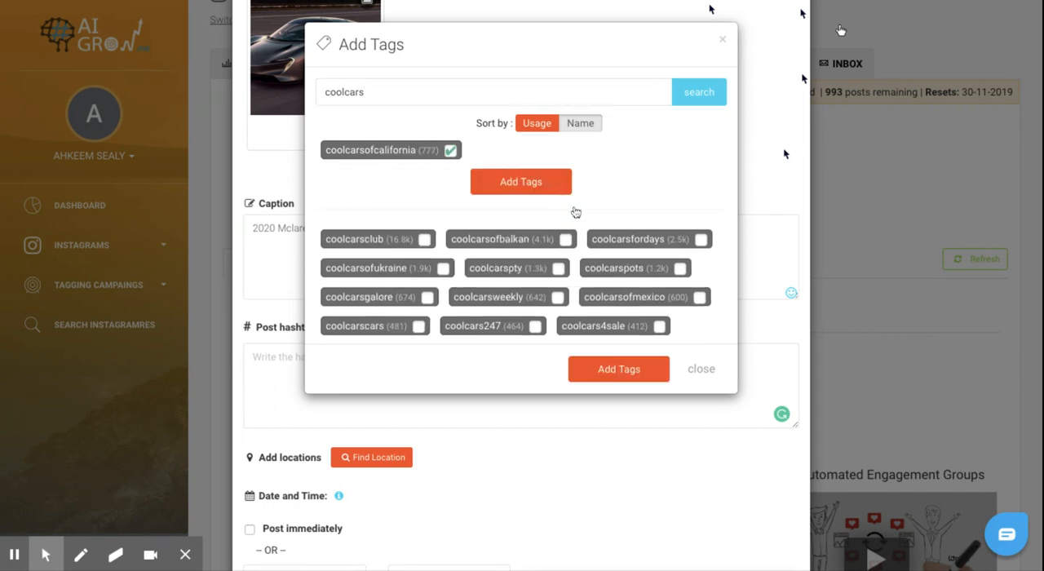
click(707, 244)
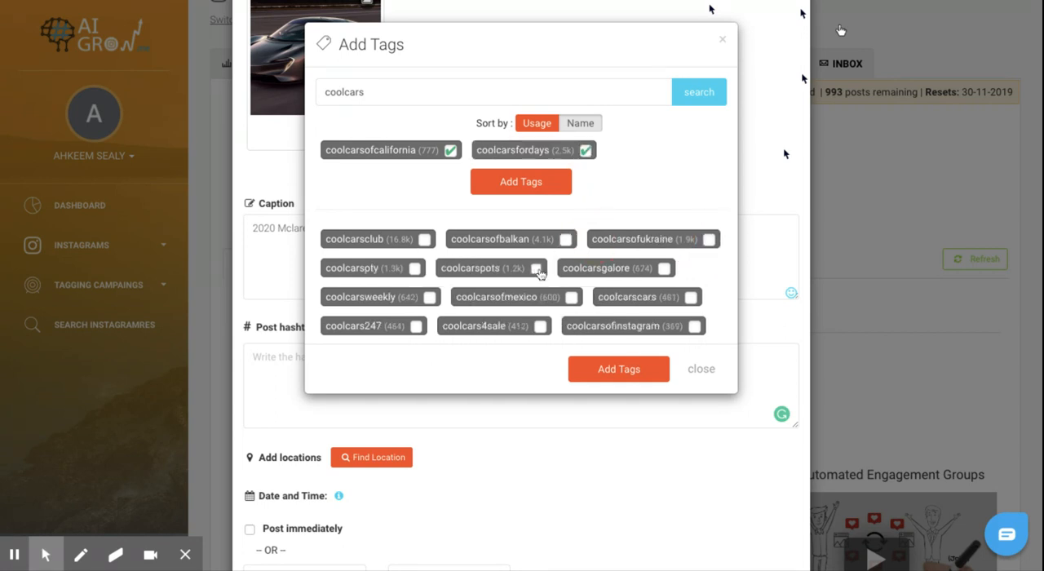
click(538, 269)
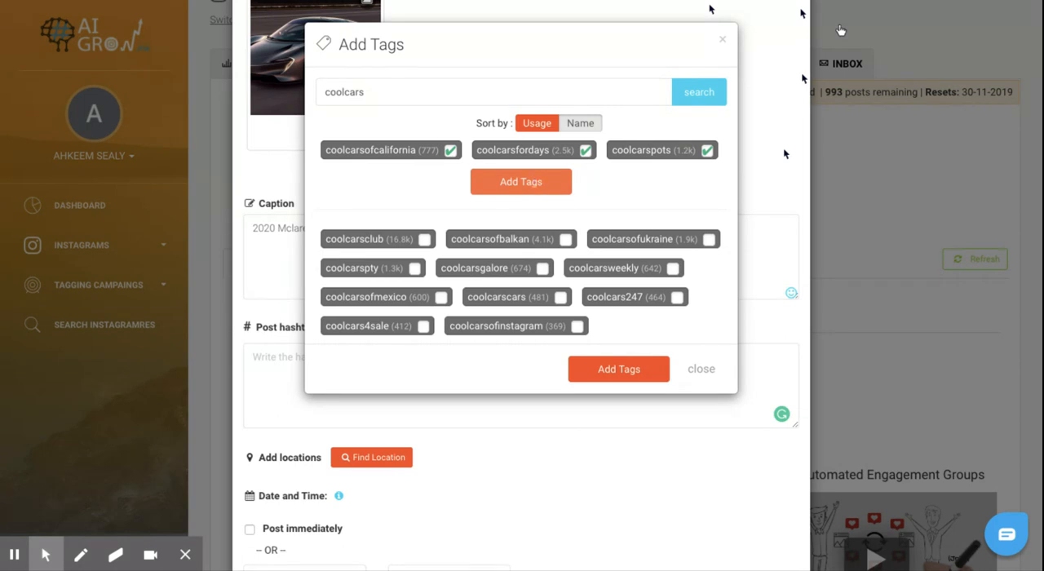
click(534, 183)
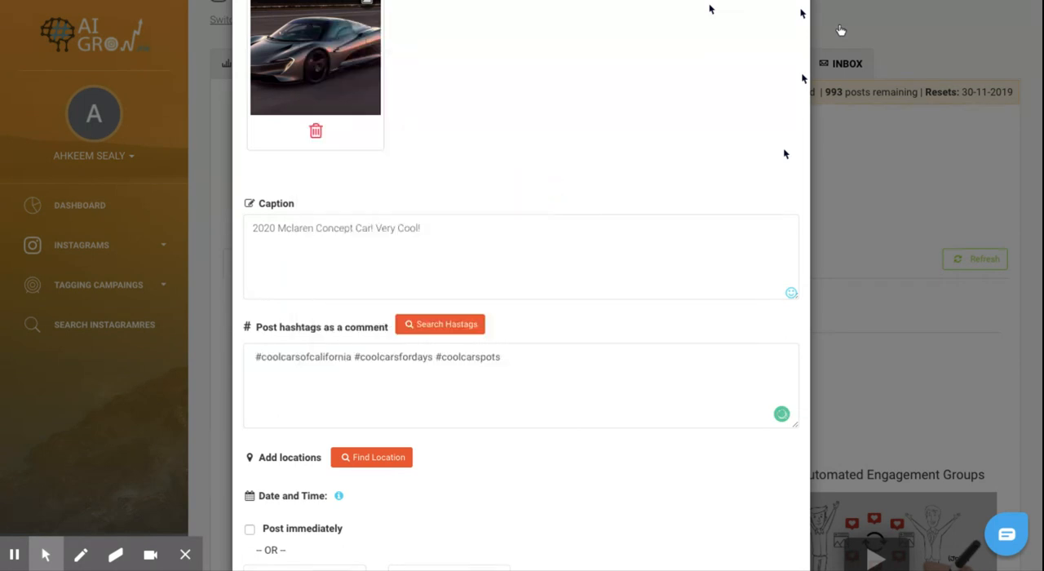
Step: Turn immediate posting on and back off in the post's date and time options
scroll(527, 410, down, 1)
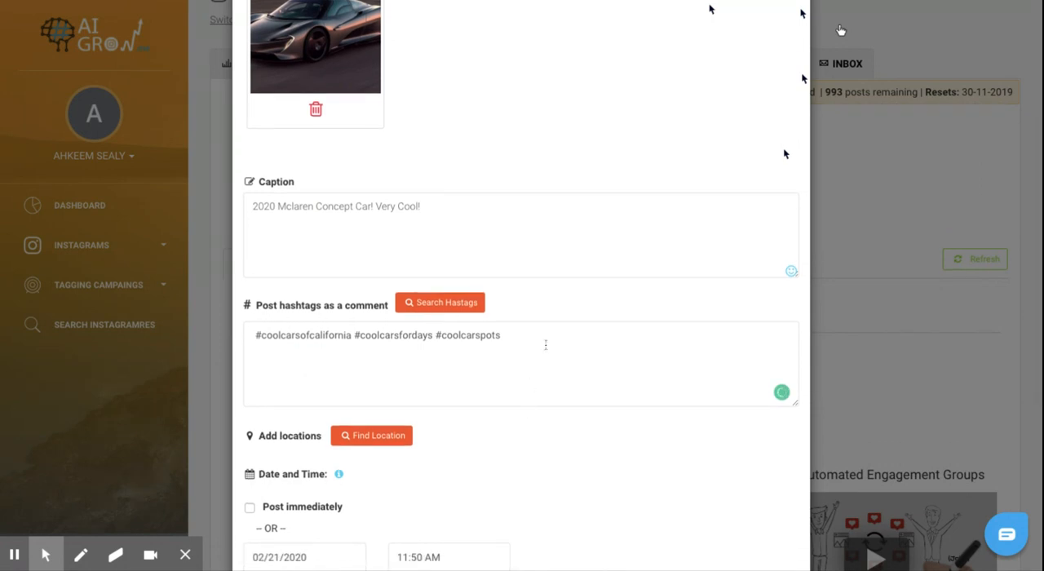
scroll(546, 344, down, 3)
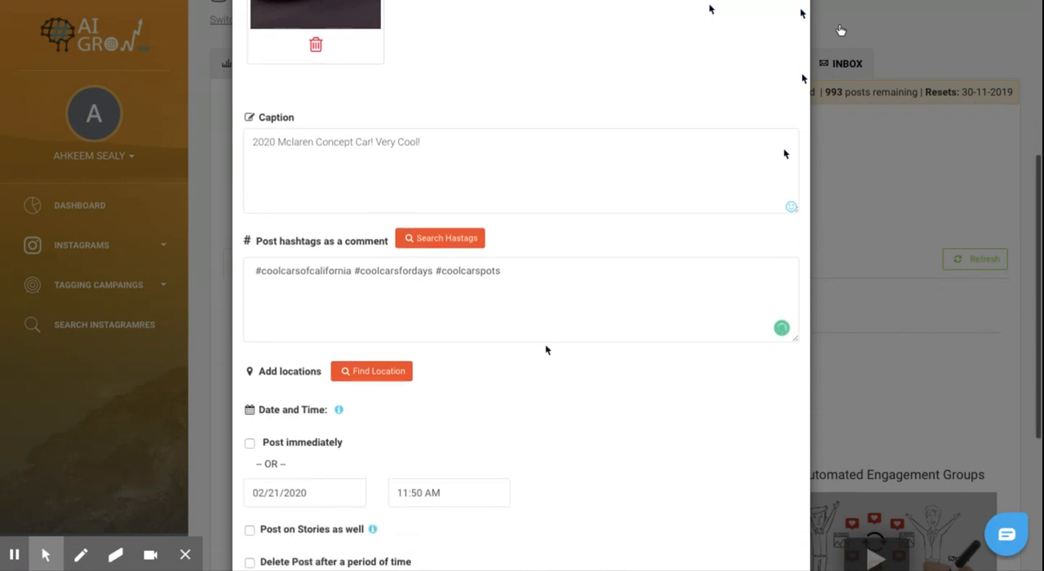
scroll(549, 292, down, 6)
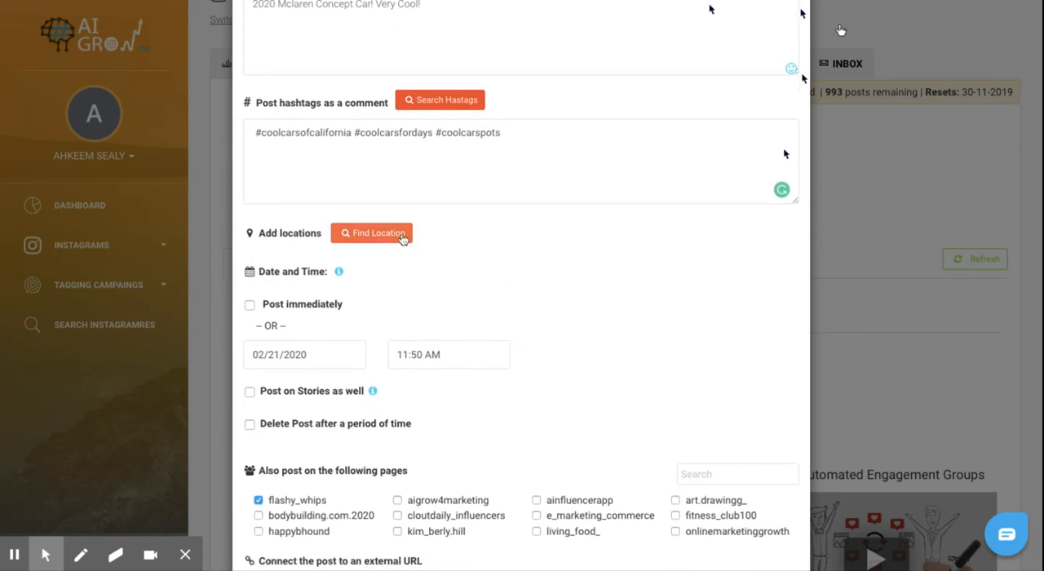
scroll(526, 237, up, 1)
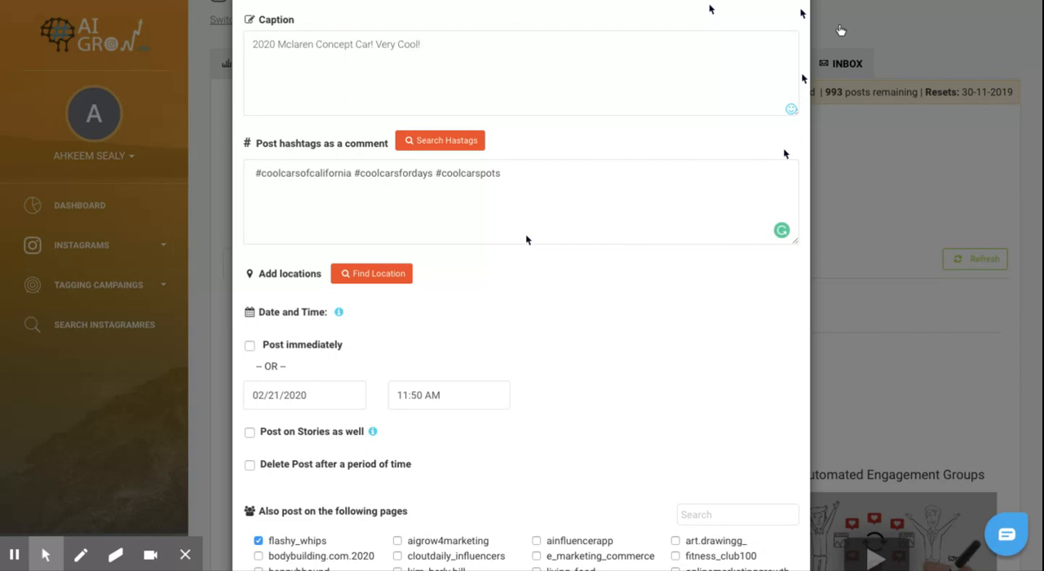
scroll(526, 240, down, 1)
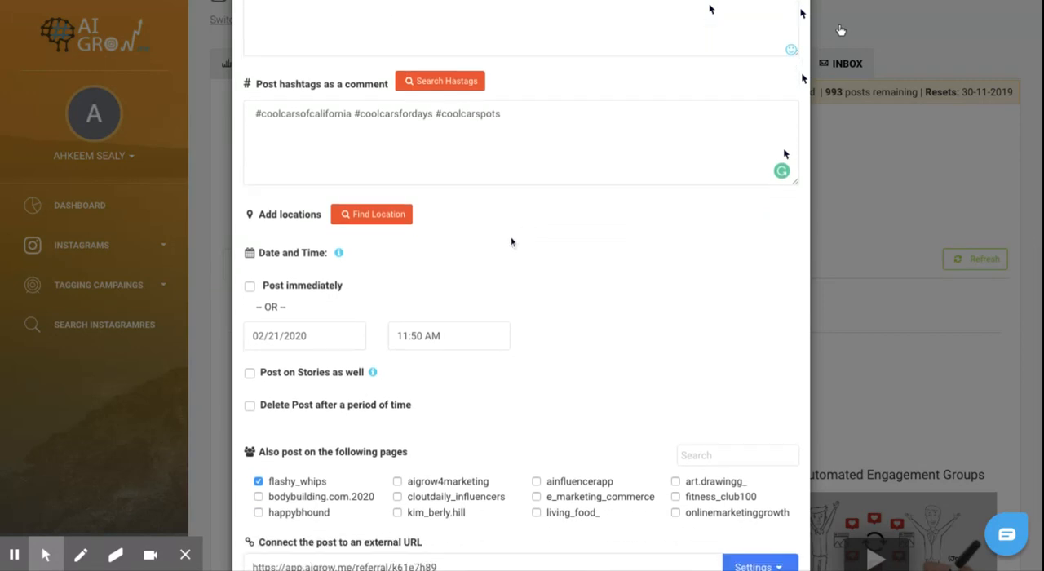
scroll(323, 287, down, 2)
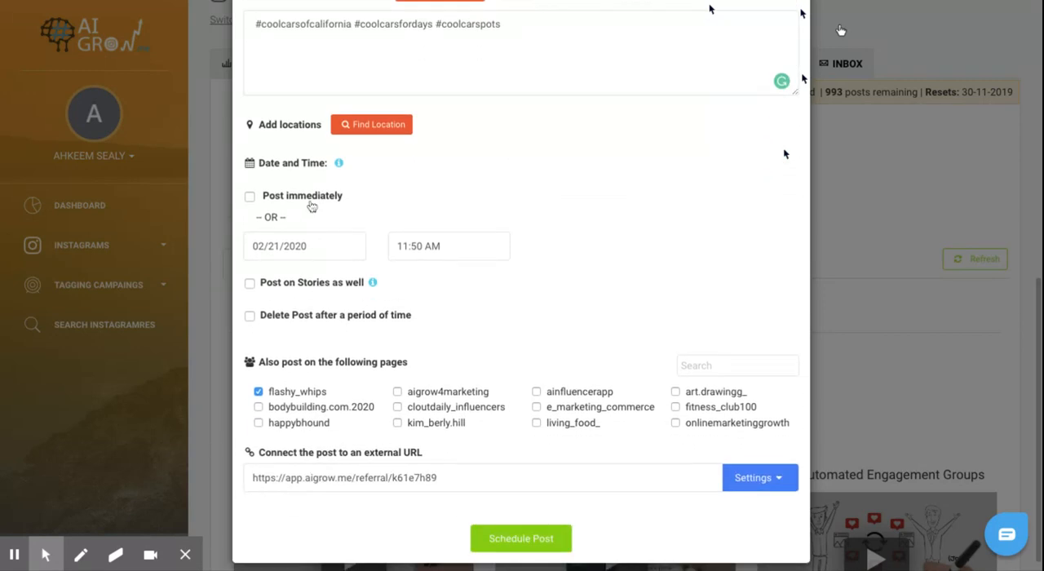
click(311, 200)
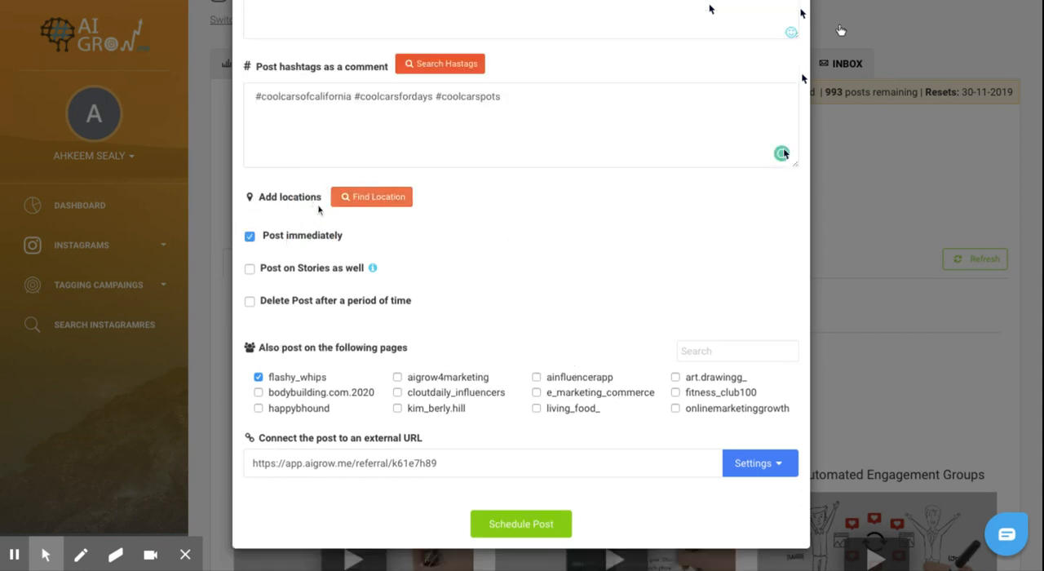
click(295, 239)
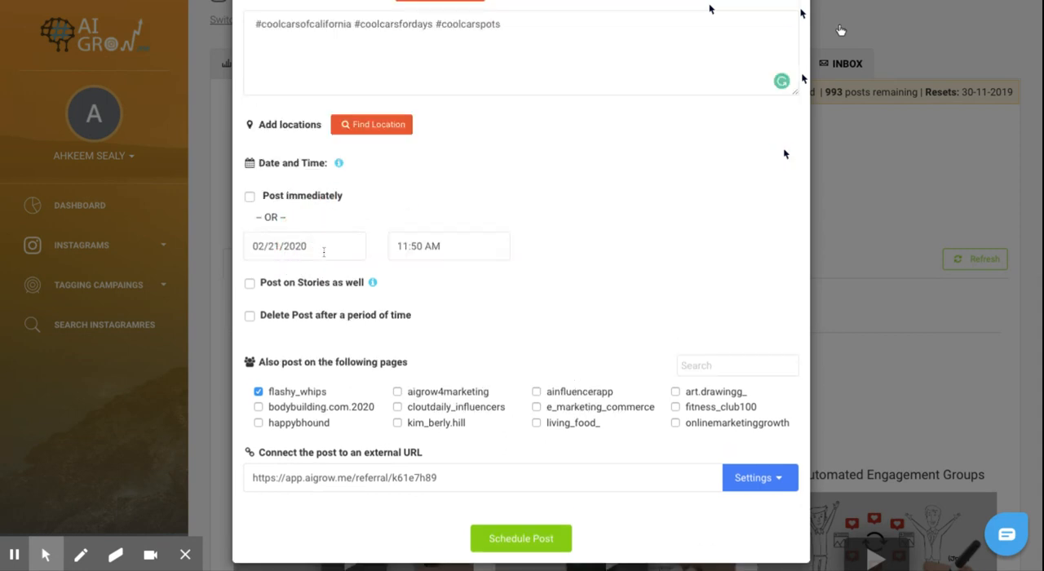
Step: Set the feed post's schedule to 02/21/2020 at 12:50 PM
click(324, 249)
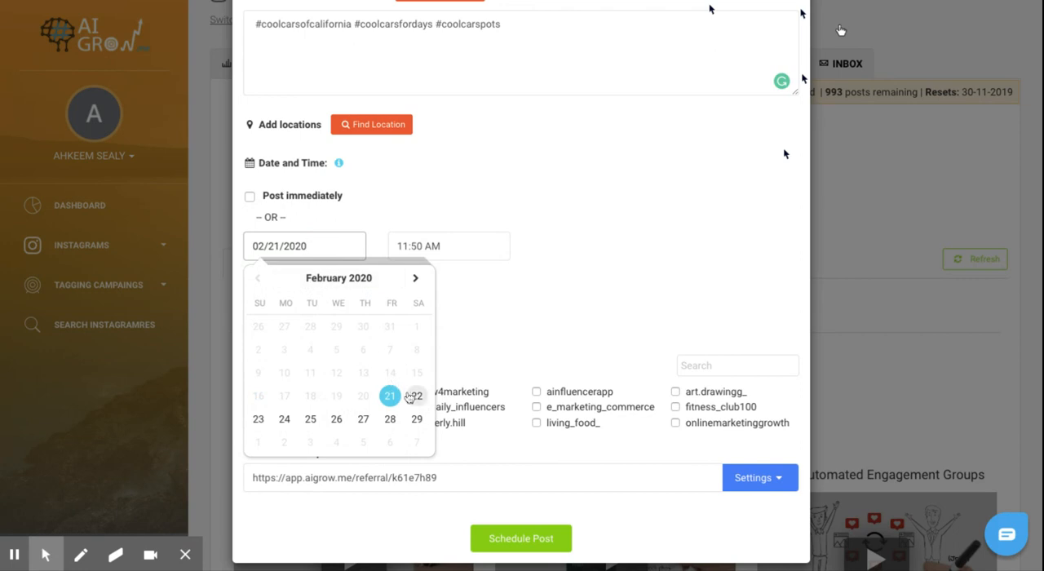
click(390, 396)
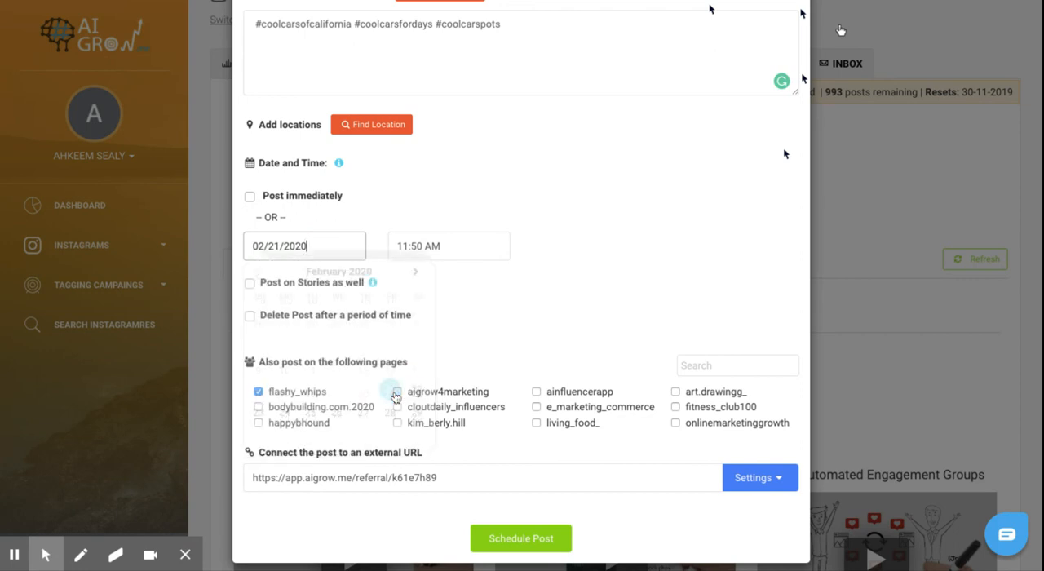
click(472, 247)
click(414, 295)
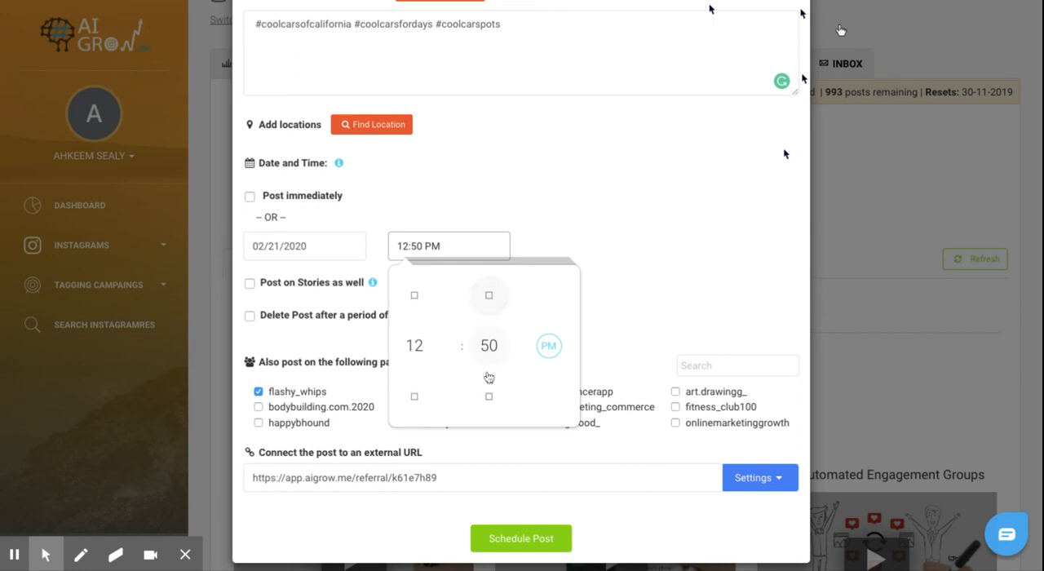
click(650, 284)
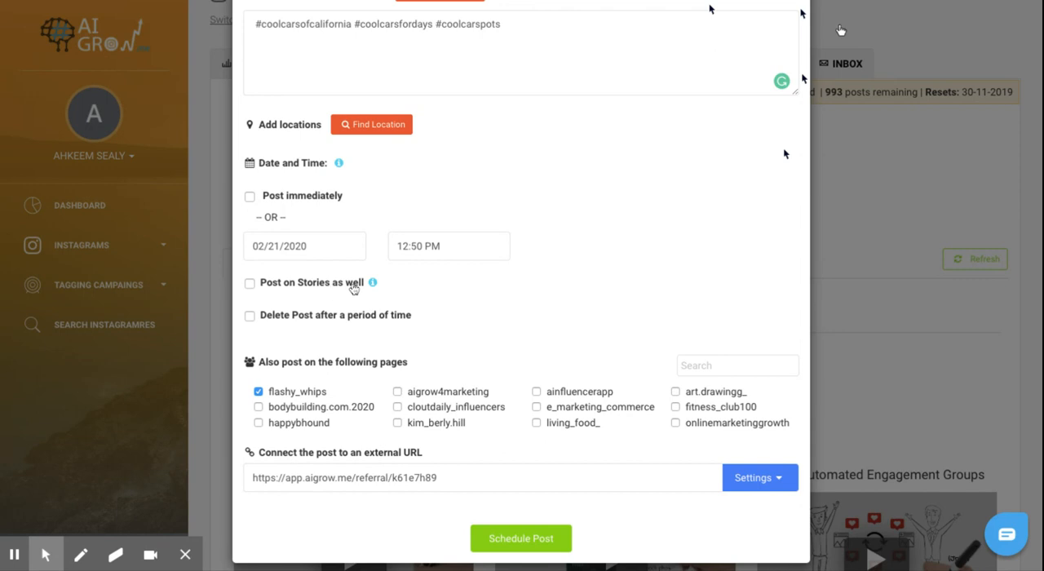
Step: Enable automatic deletion of the post and set it to happen after 3 weeks
scroll(353, 289, up, 1)
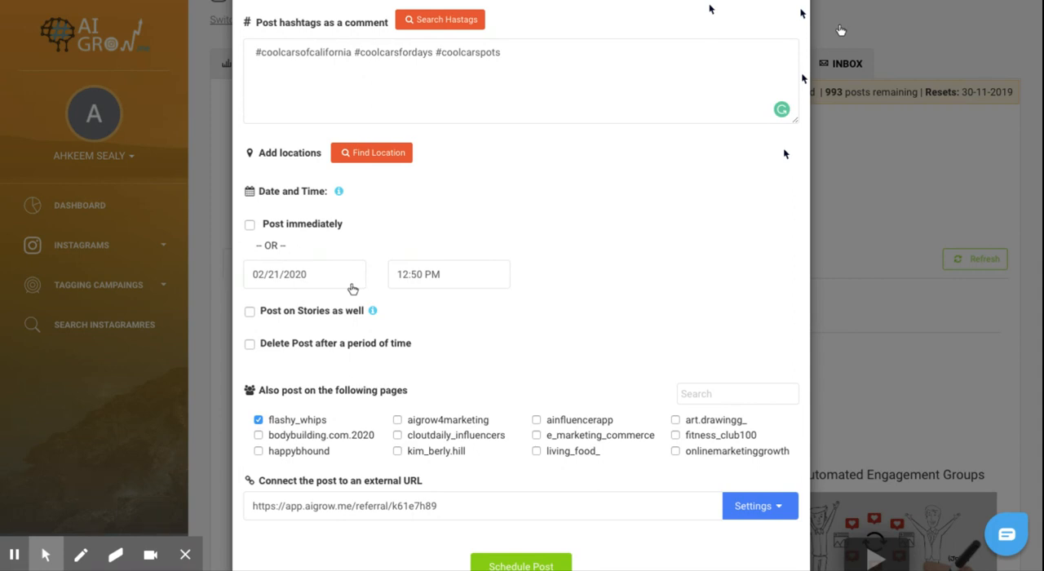
scroll(479, 306, down, 1)
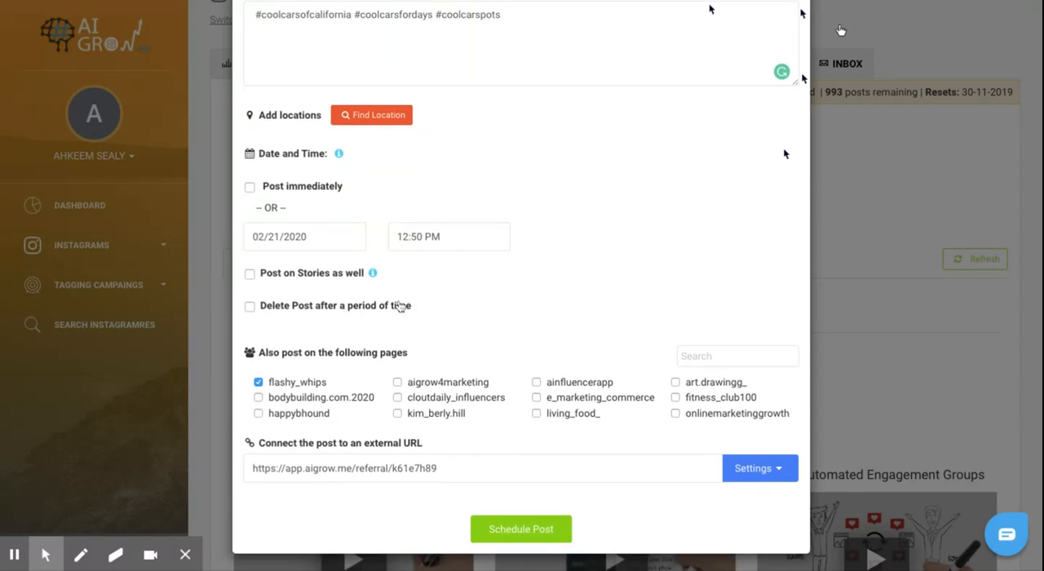
click(291, 308)
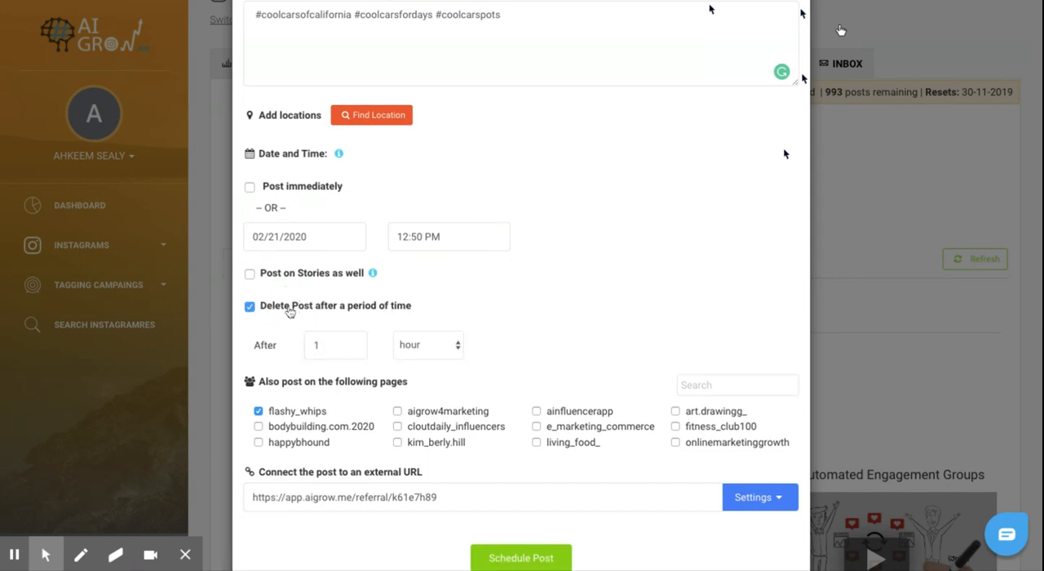
click(345, 354)
key(BackSpace)
text(3)
click(426, 346)
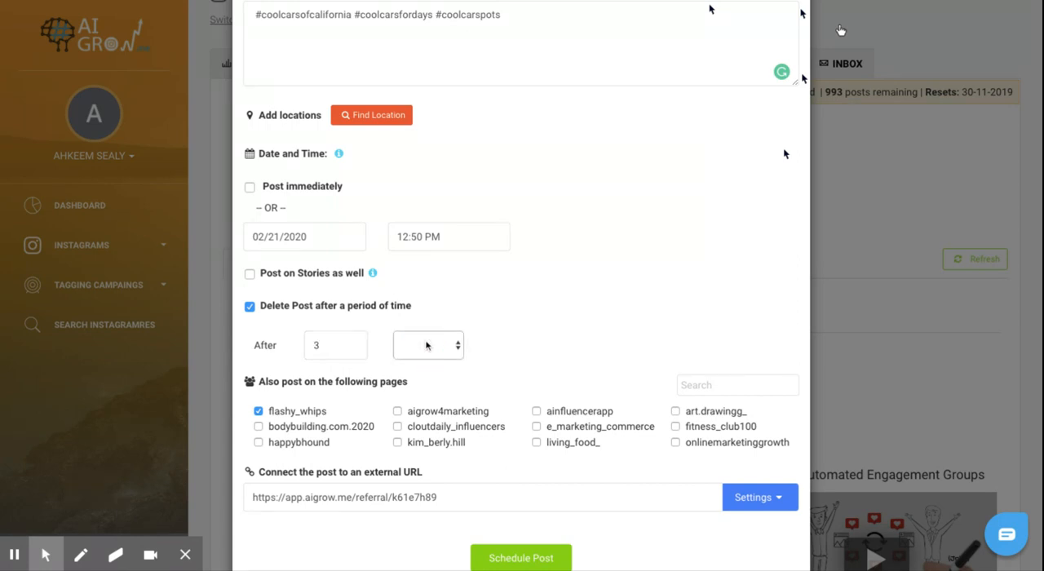
click(427, 348)
scroll(545, 349, down, 1)
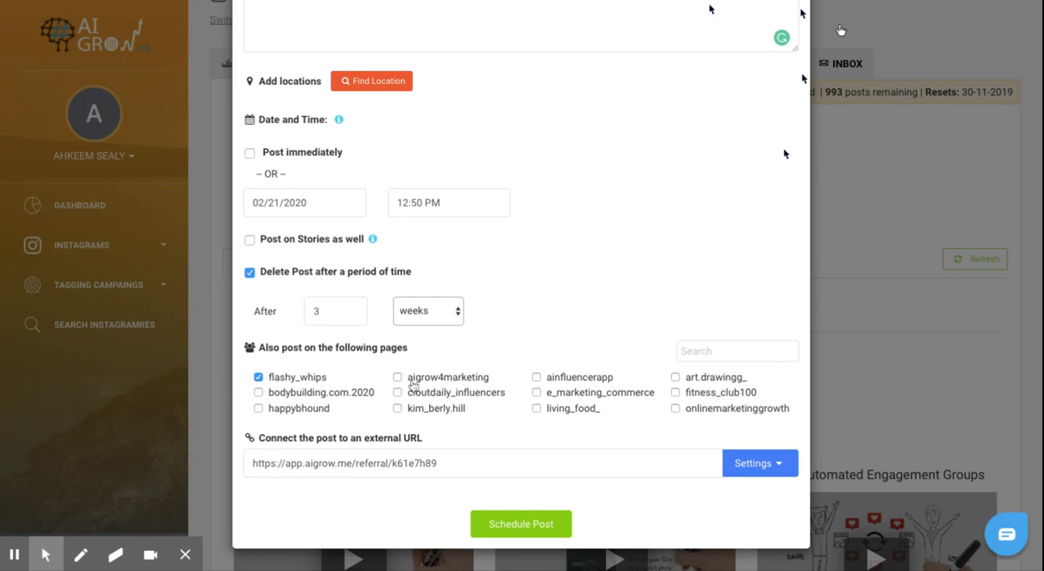
Step: Review the post's image, caption, hashtags, timing, additional pages and external URL before scheduling
scroll(518, 242, up, 2)
scroll(518, 242, down, 2)
scroll(582, 259, up, 3)
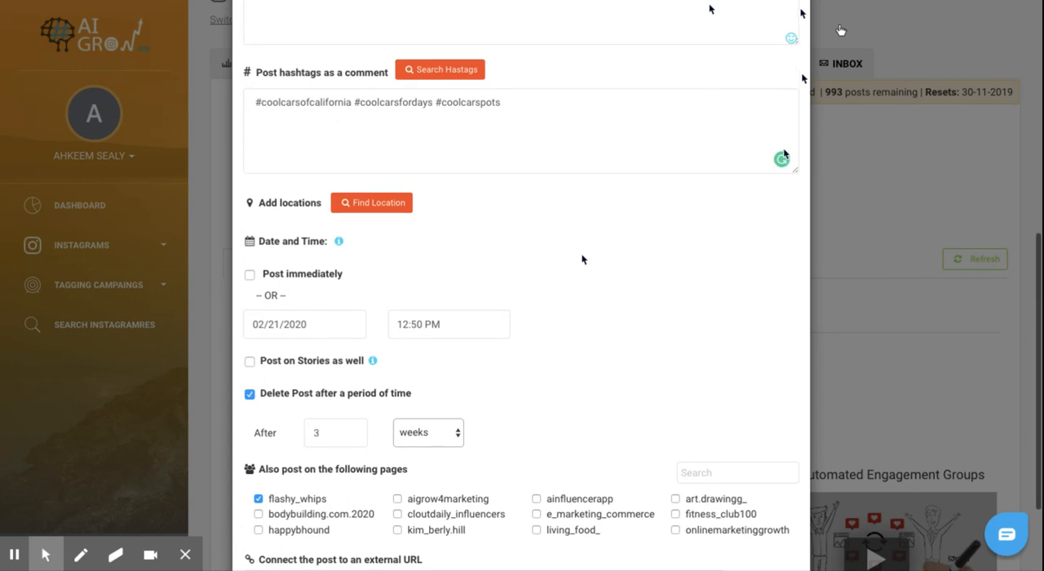
scroll(582, 260, down, 1)
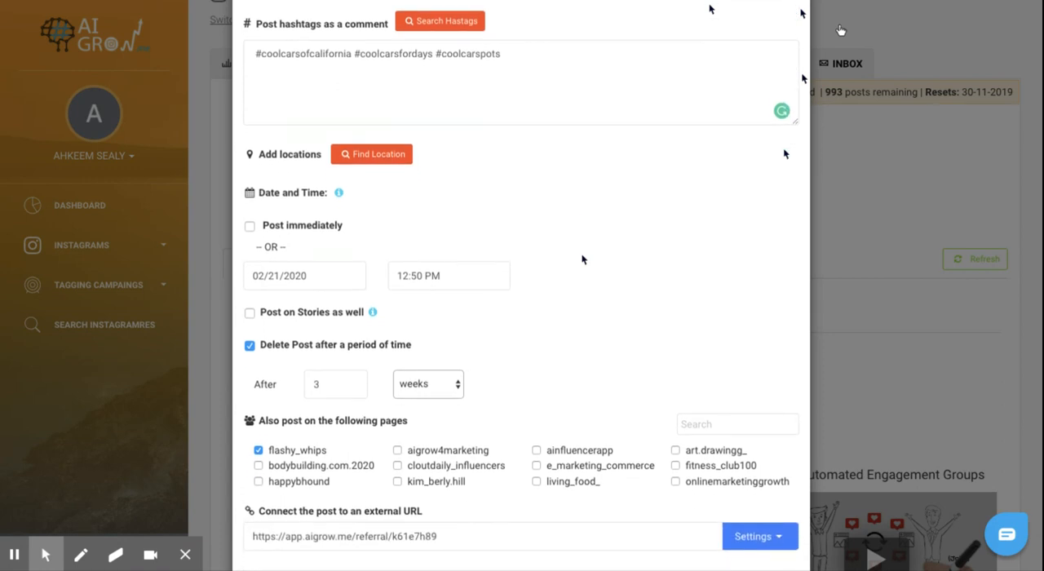
scroll(582, 260, down, 2)
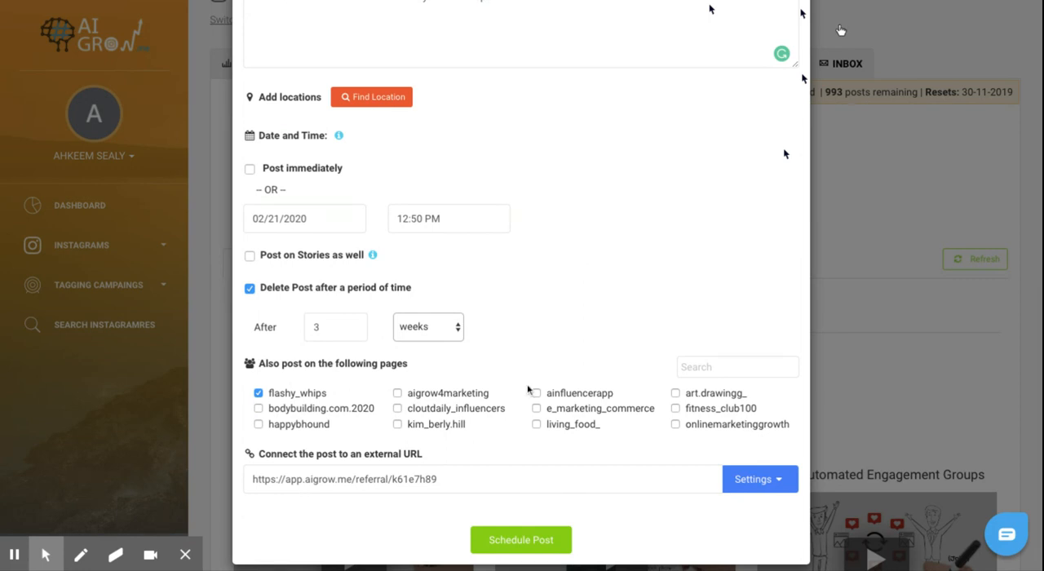
click(478, 476)
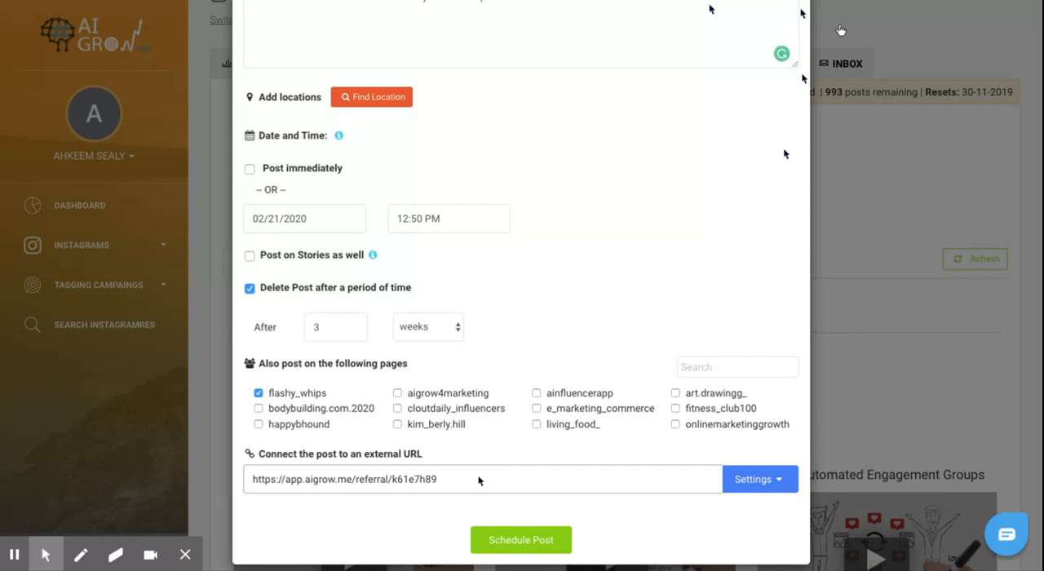
scroll(480, 481, up, 5)
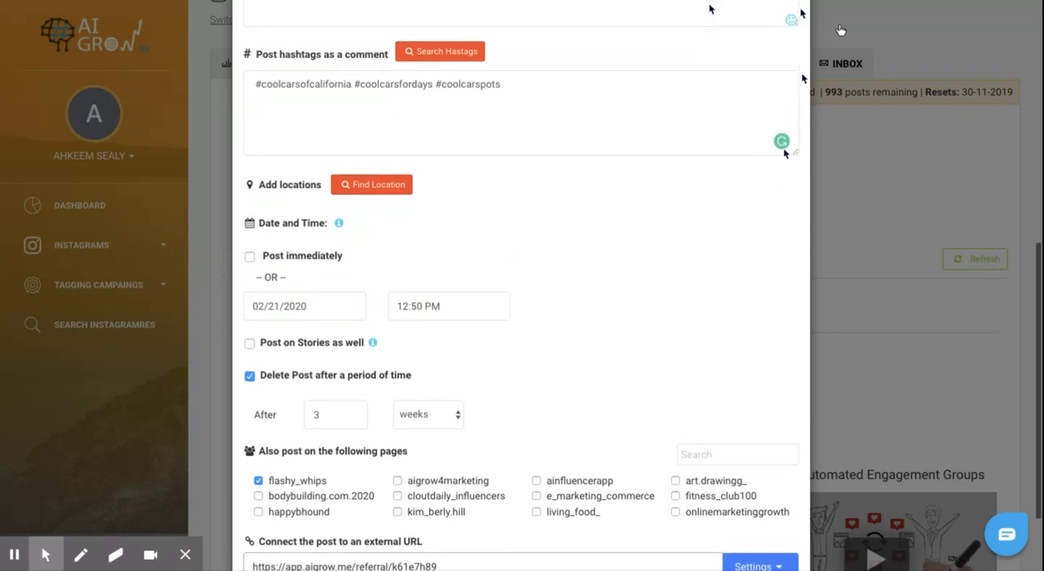
scroll(480, 480, up, 2)
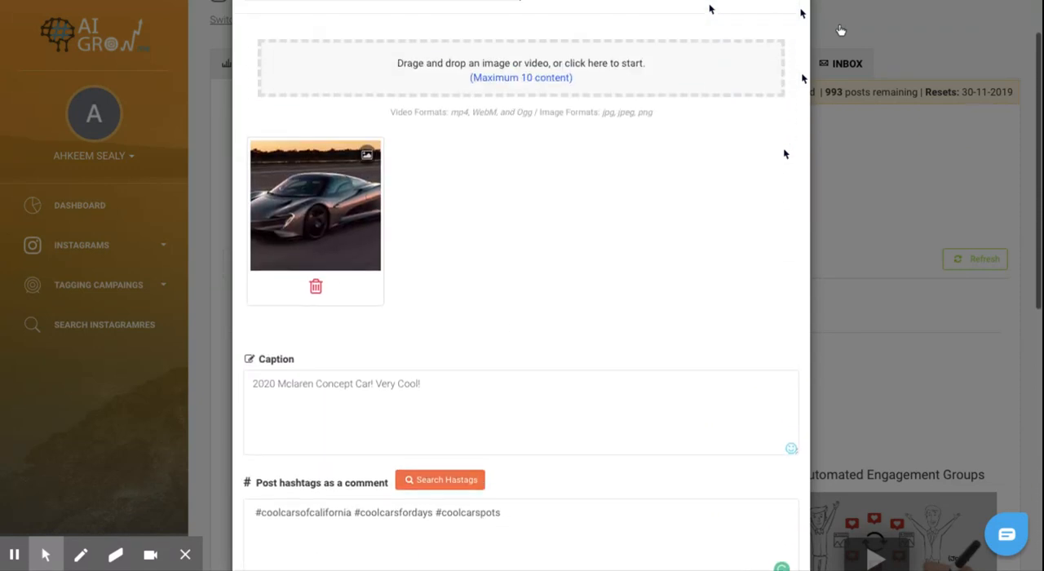
scroll(520, 317, down, 5)
scroll(519, 317, down, 2)
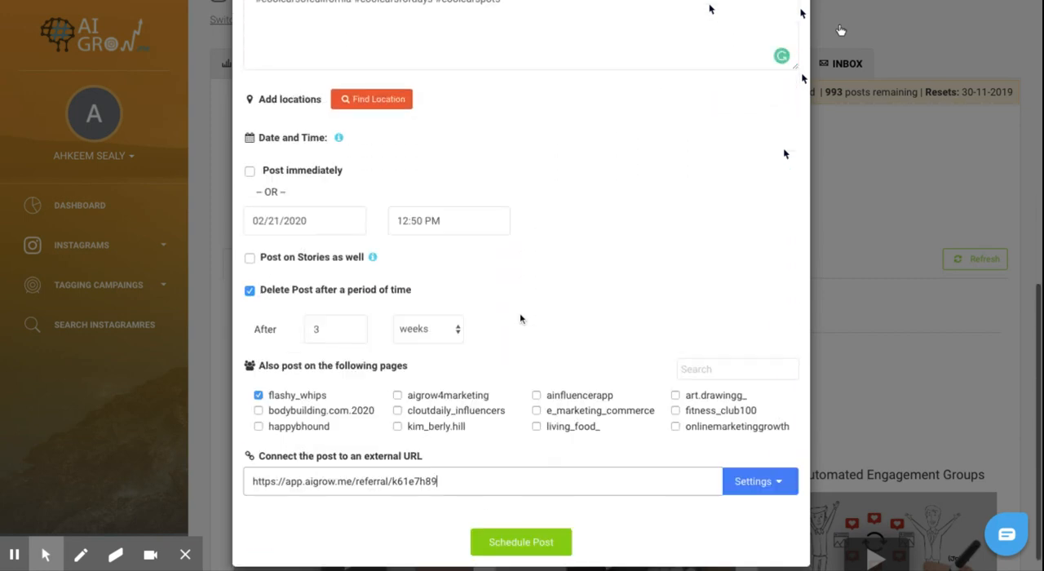
click(466, 481)
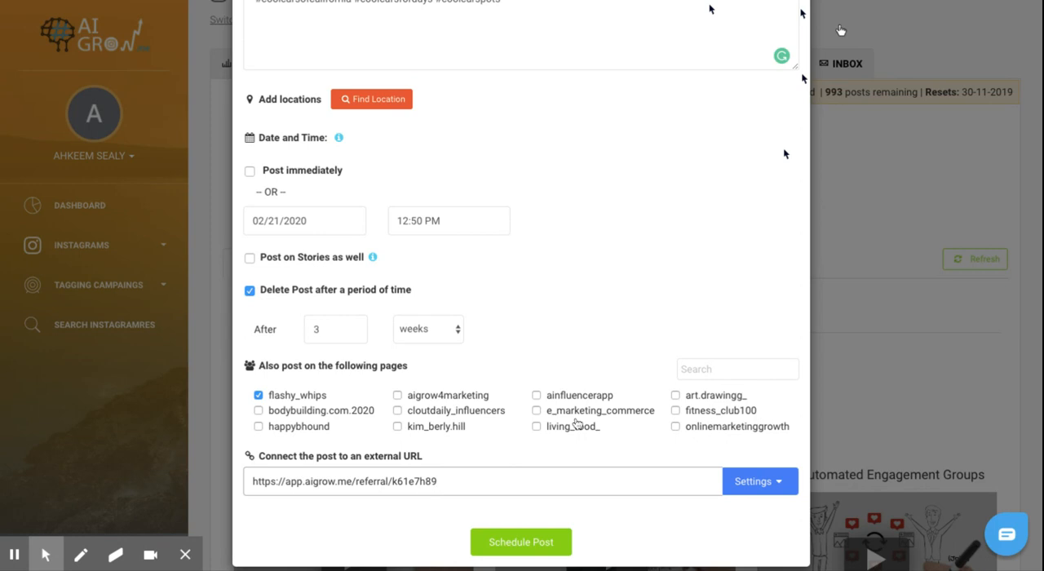
scroll(576, 421, up, 5)
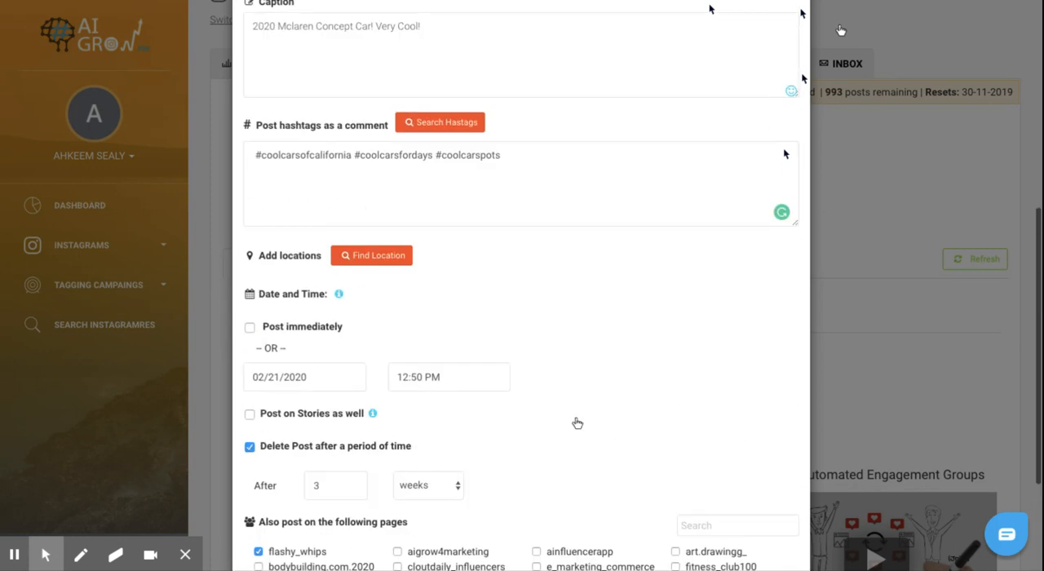
scroll(576, 421, down, 5)
Step: Schedule the feed post, dismiss the confirmation and view its entry among the scheduled posts
click(522, 539)
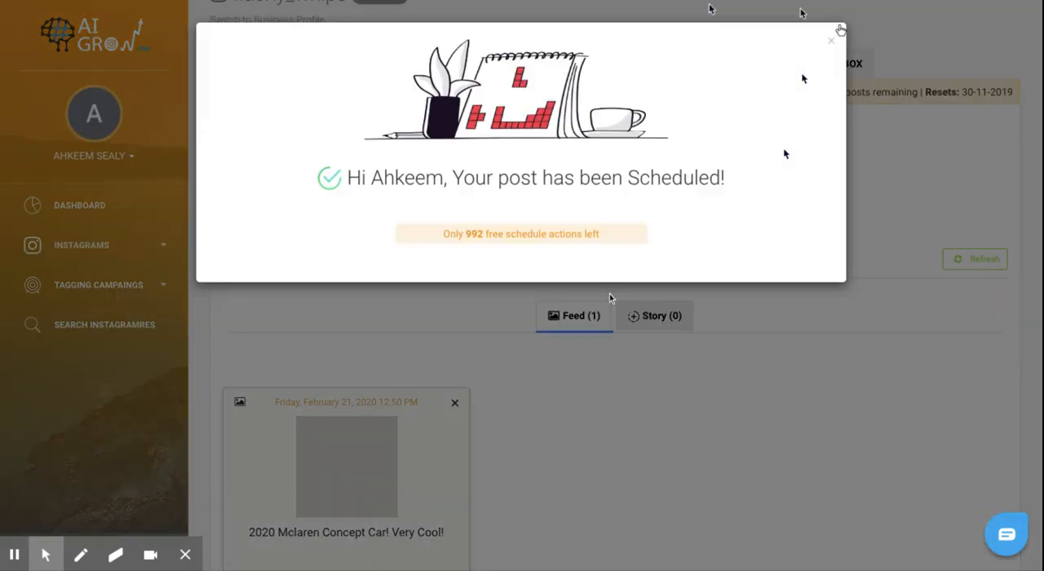
click(832, 37)
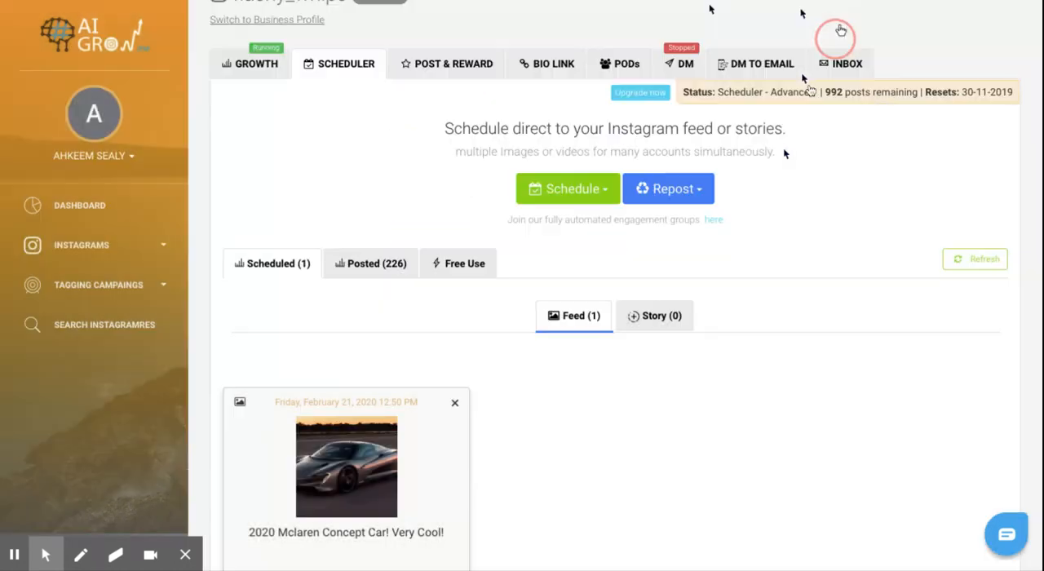
scroll(656, 331, down, 2)
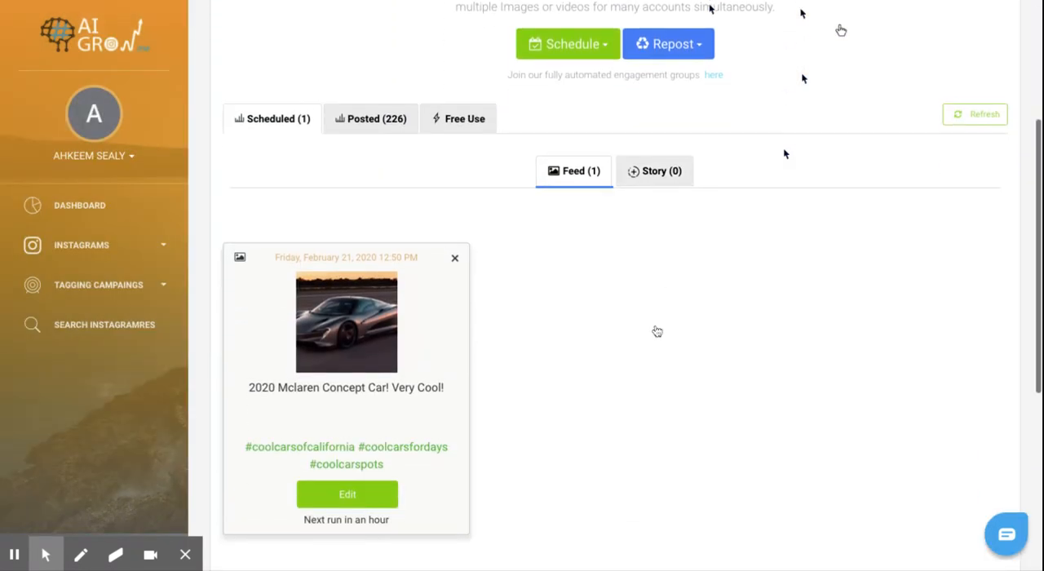
Step: Check the scheduled stories, start a new scheduled story and upload the McLaren car image to it
click(678, 180)
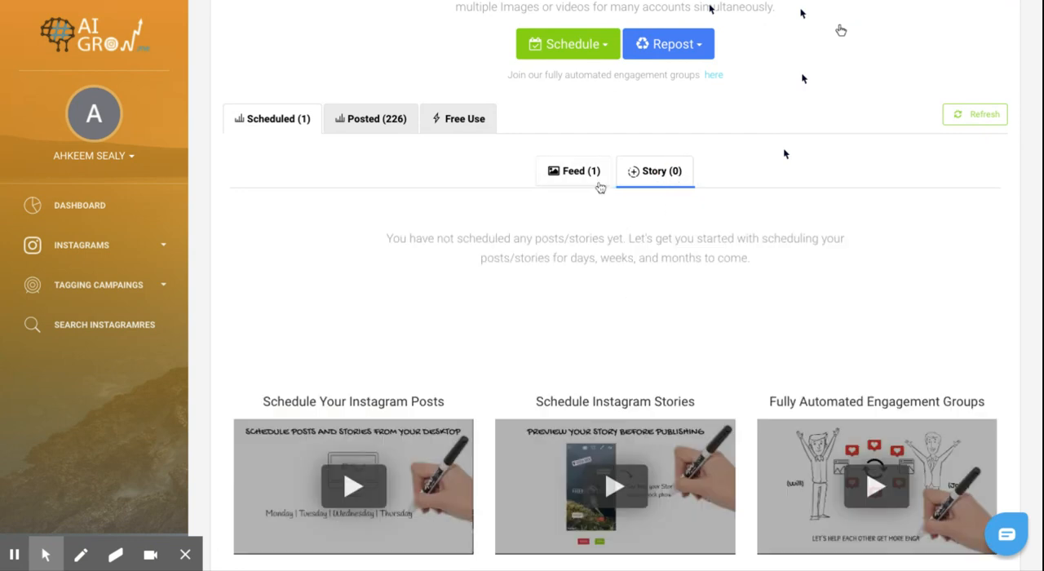
scroll(603, 139, up, 2)
click(601, 173)
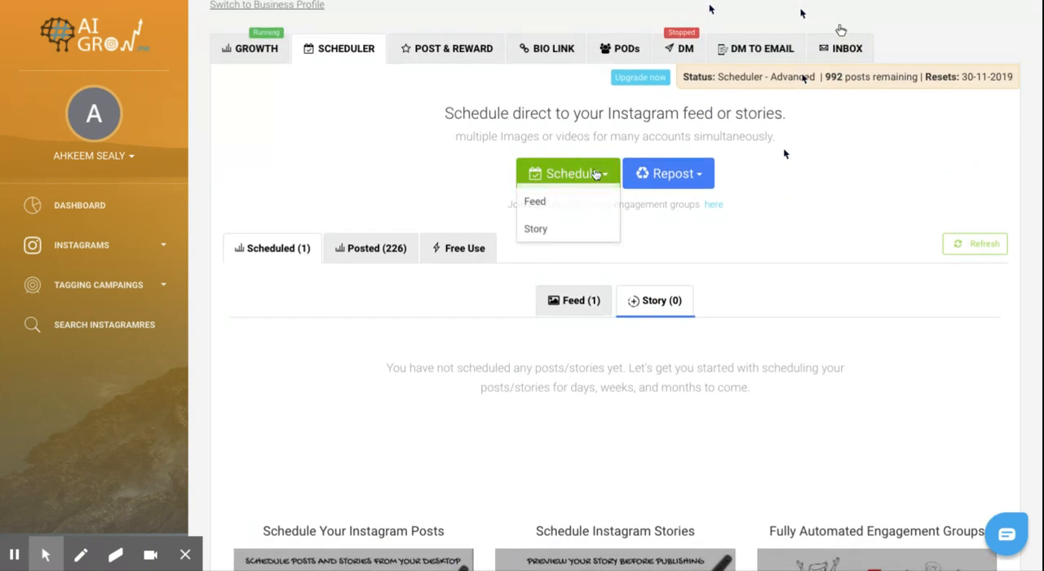
click(566, 236)
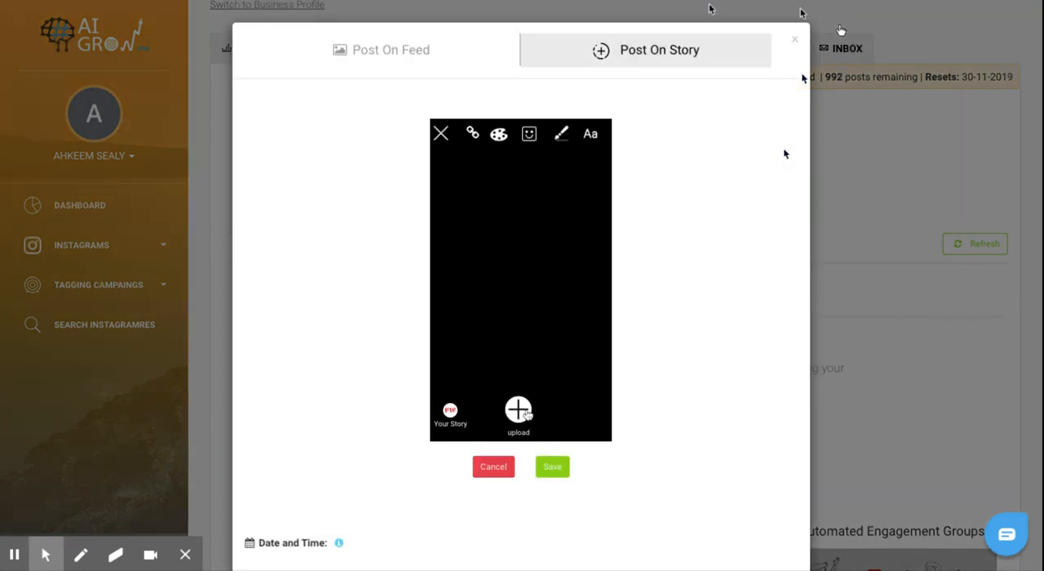
click(525, 414)
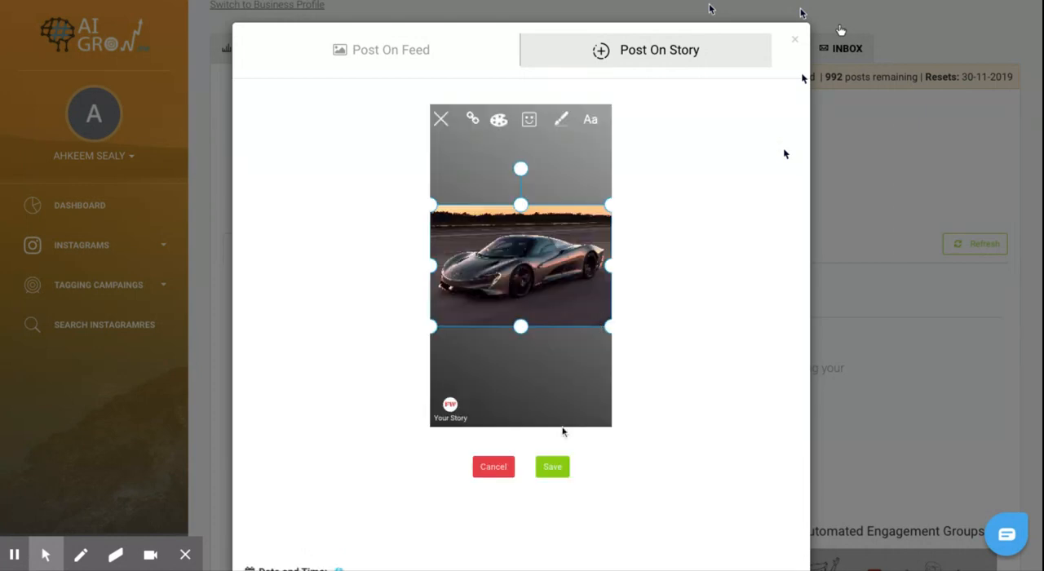
Step: Look through the stickers and emojis available for the story, and close the picker without adding any
click(529, 122)
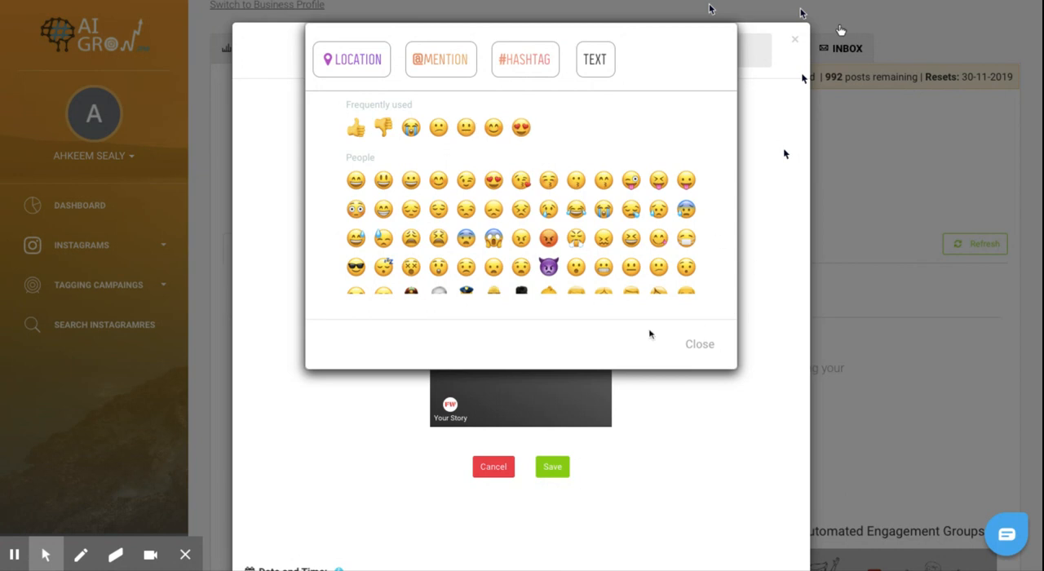
click(694, 348)
Step: Save the story design, schedule the story for 02/21/2020 at 11:56 AM and dismiss the confirmation
scroll(625, 361, down, 1)
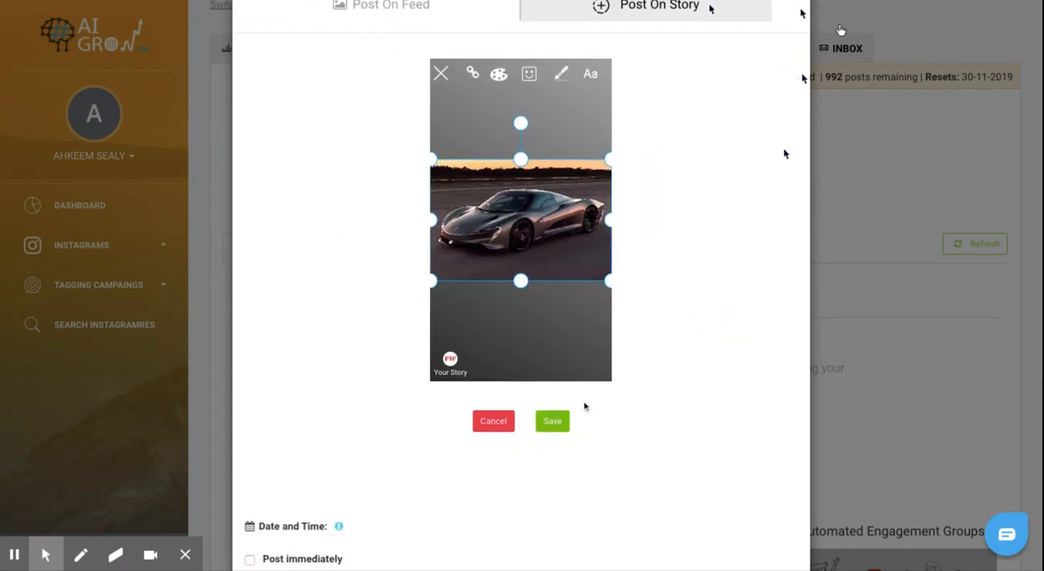
click(566, 425)
scroll(601, 419, down, 5)
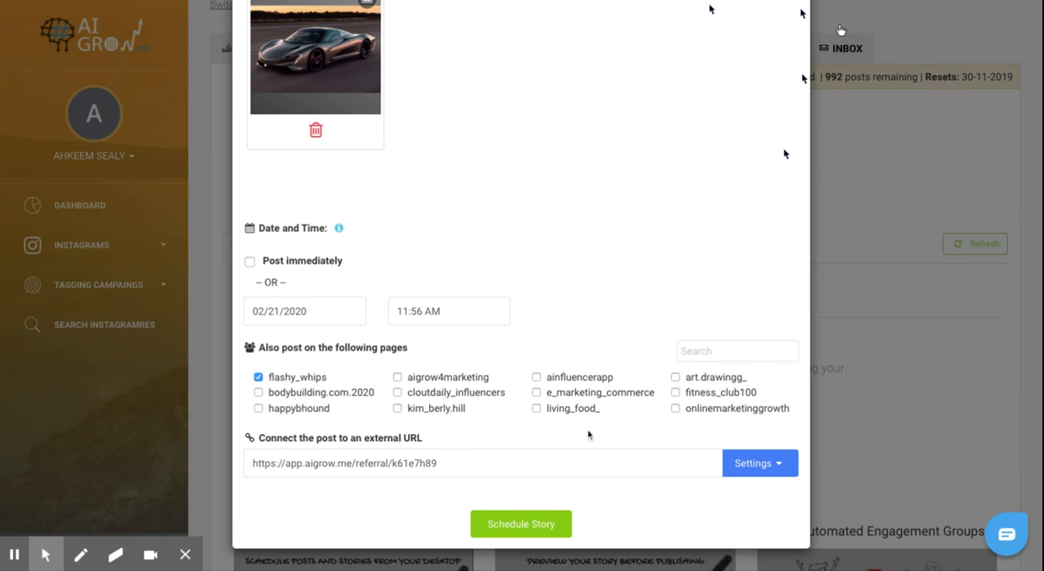
scroll(588, 434, up, 4)
scroll(588, 435, up, 3)
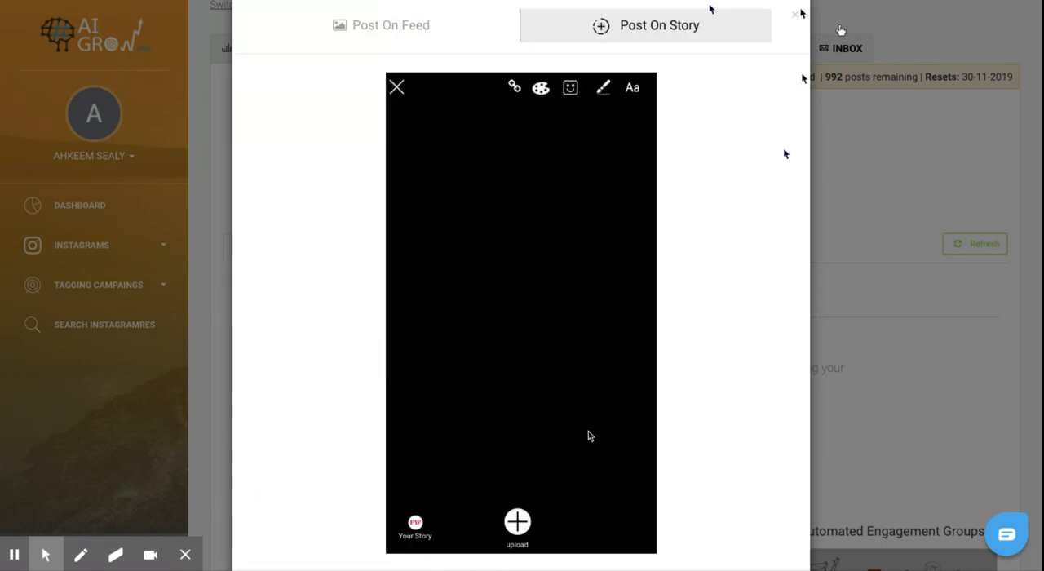
scroll(588, 436, down, 7)
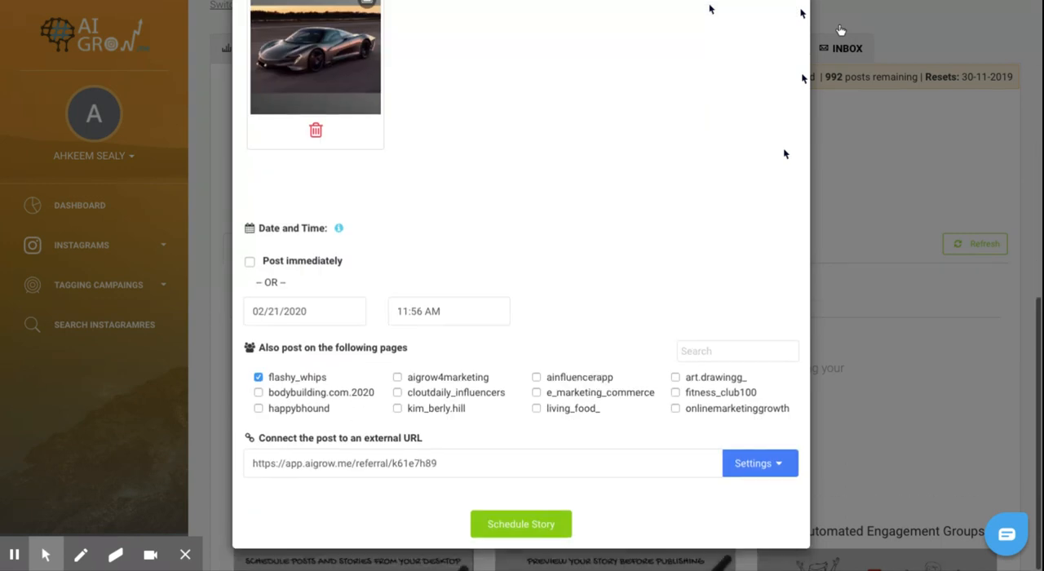
click(549, 523)
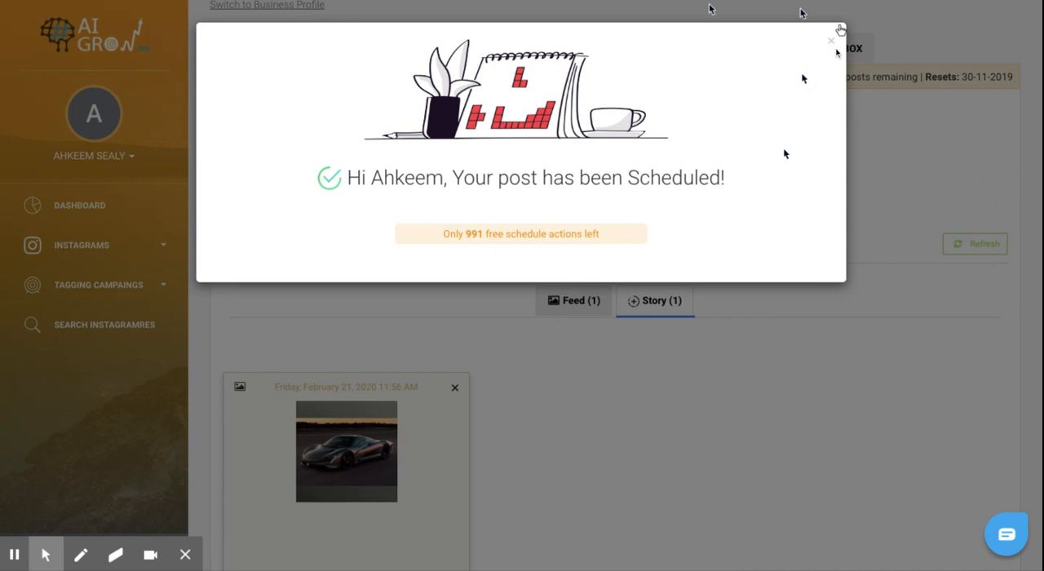
click(832, 39)
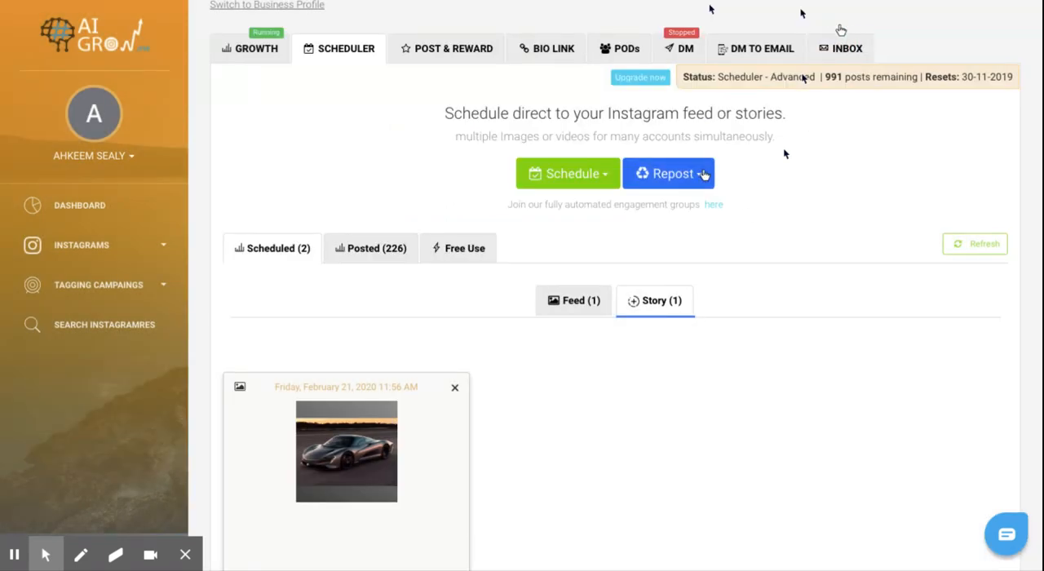
Step: Start a repost to the feed and search for posts to repost with the hashtag "cars"
click(702, 173)
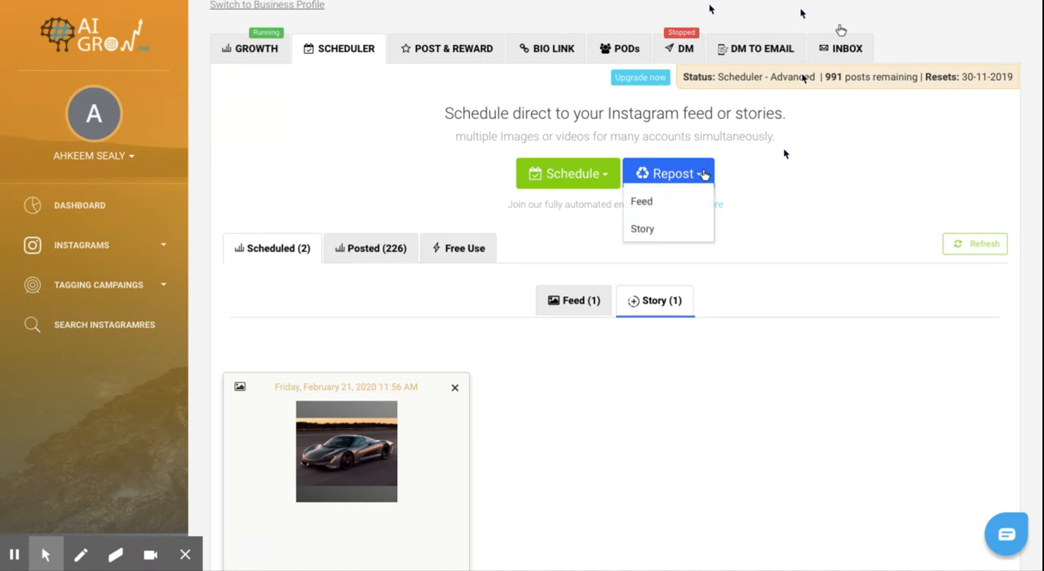
click(781, 207)
click(693, 174)
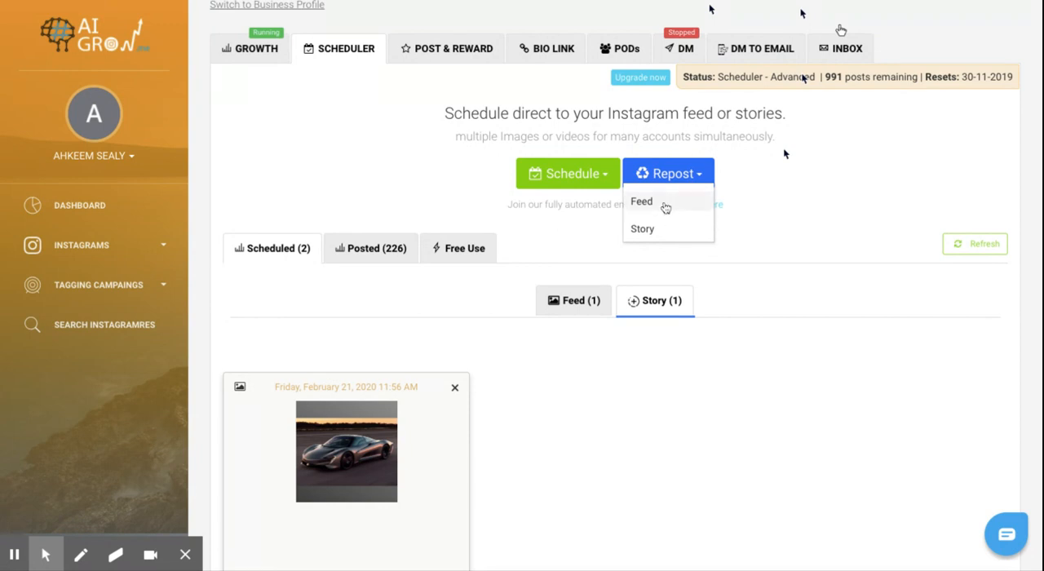
click(669, 204)
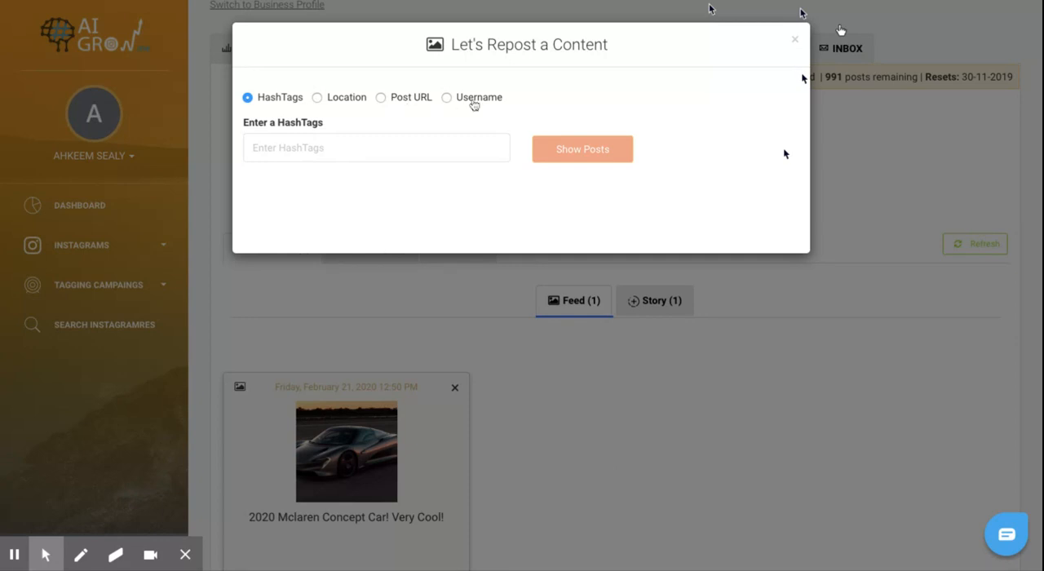
click(376, 145)
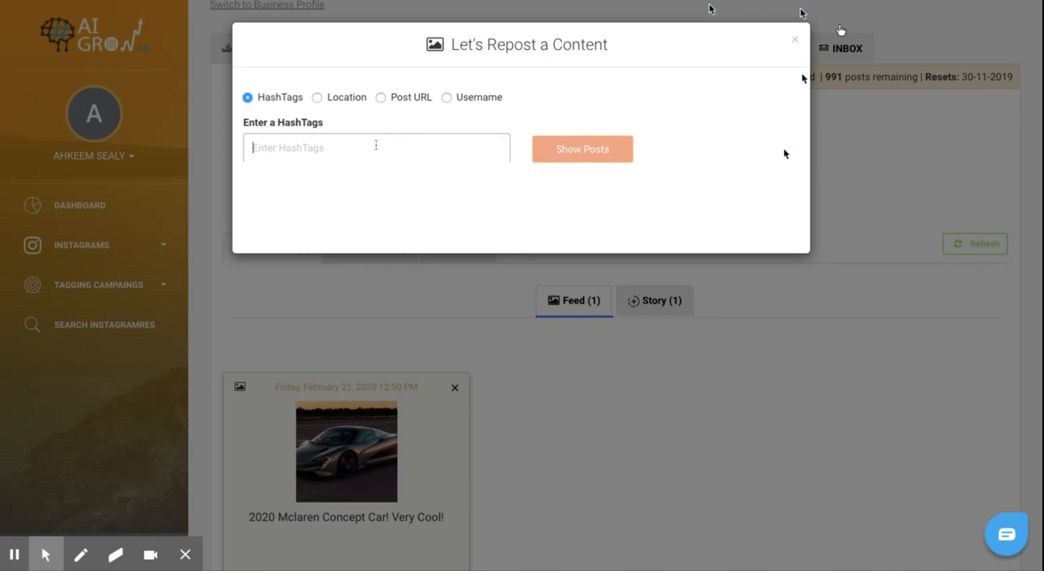
text(cars)
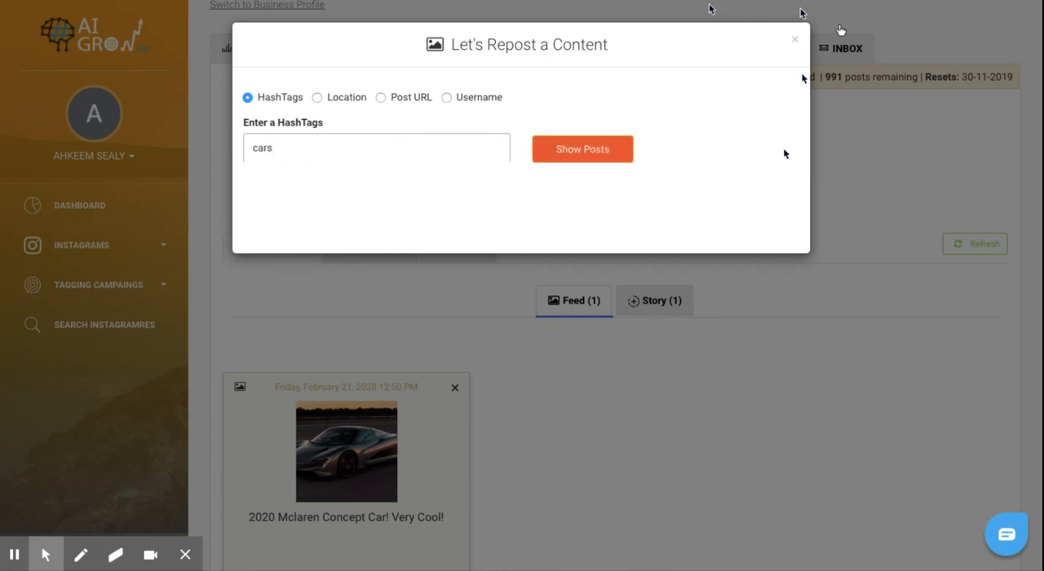
click(558, 151)
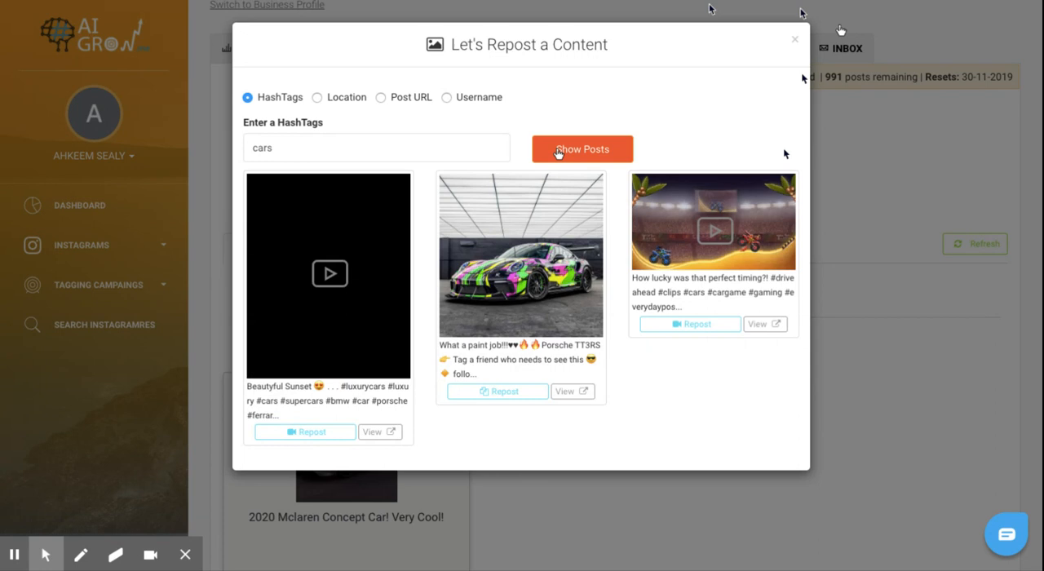
Step: Choose the red "Supreme" sports car post from the hashtag results for reposting and save its image to the new post
scroll(549, 238, down, 3)
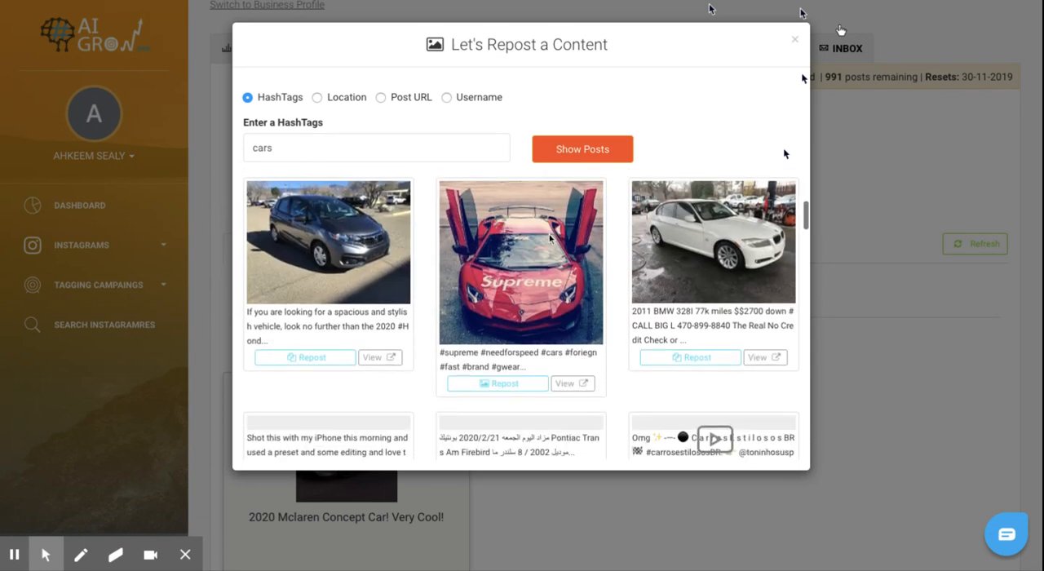
scroll(548, 236, down, 3)
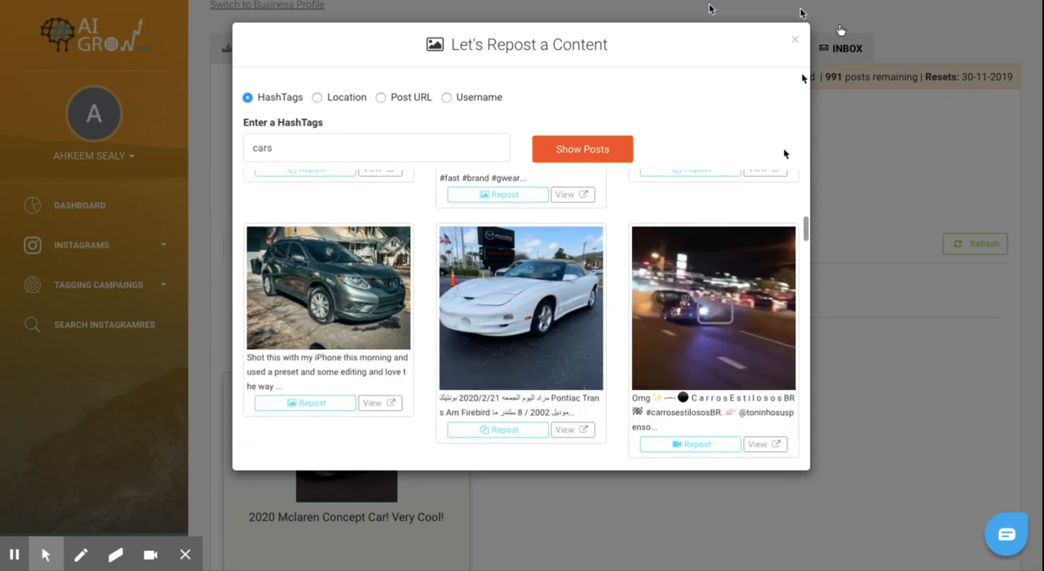
scroll(550, 237, up, 5)
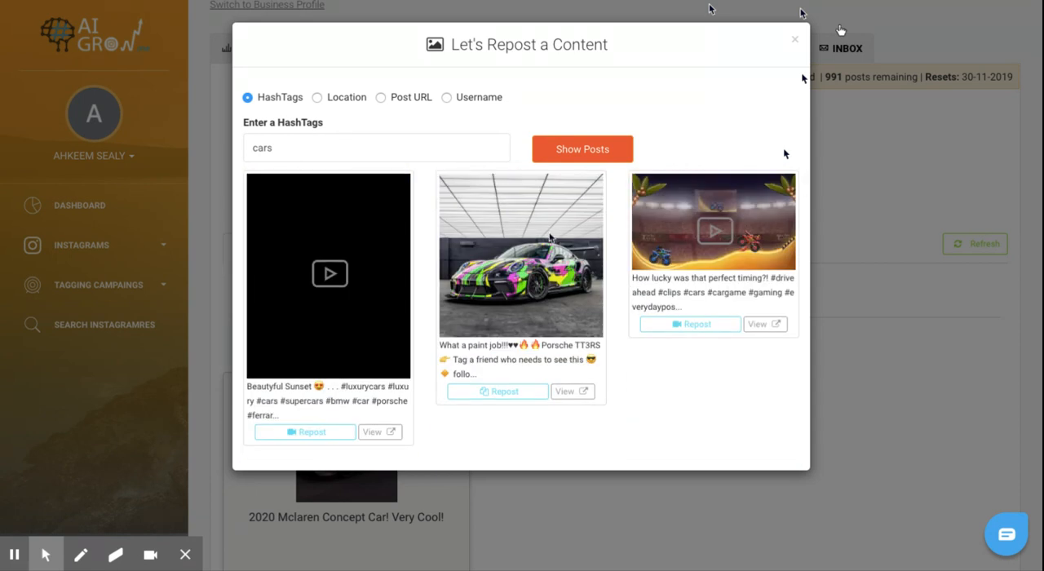
scroll(550, 237, down, 3)
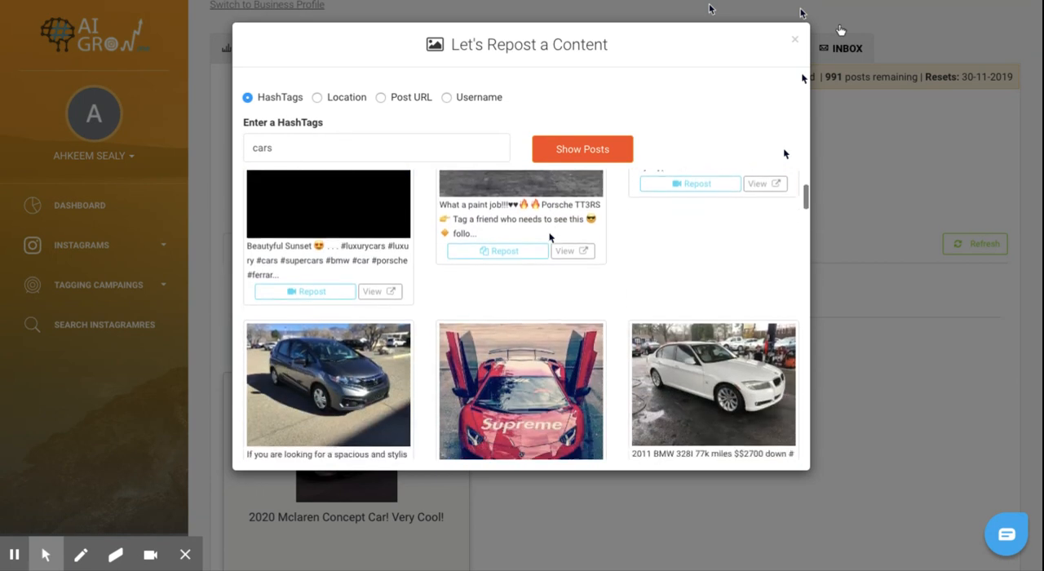
scroll(550, 237, up, 2)
scroll(629, 373, down, 3)
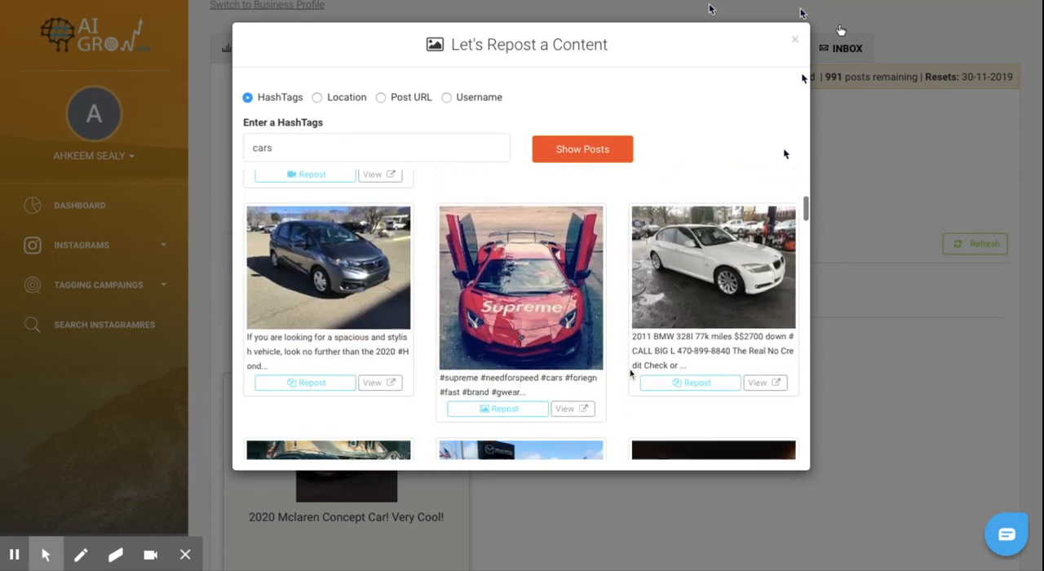
scroll(630, 372, down, 1)
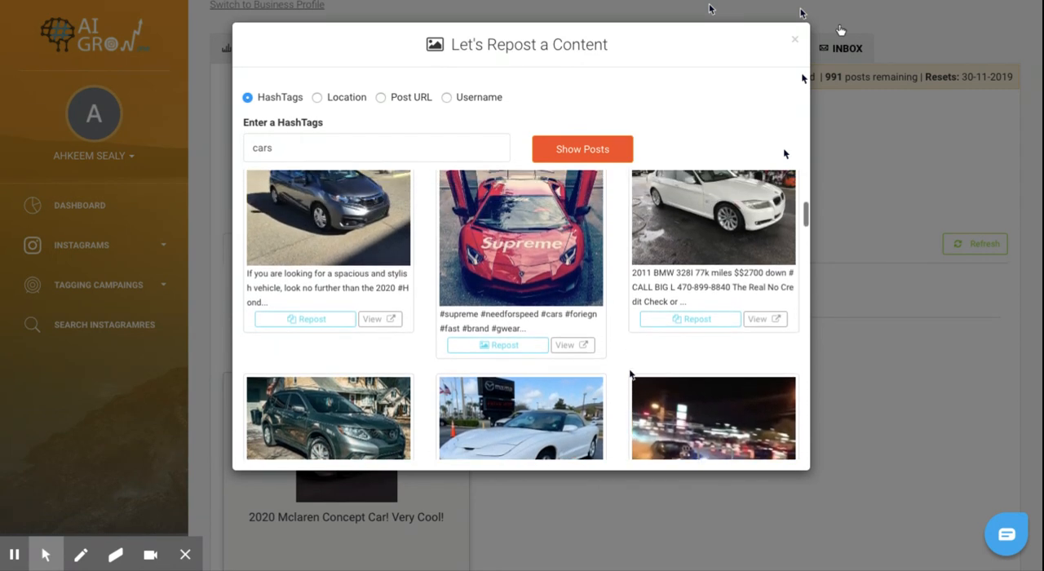
scroll(629, 373, up, 1)
click(483, 362)
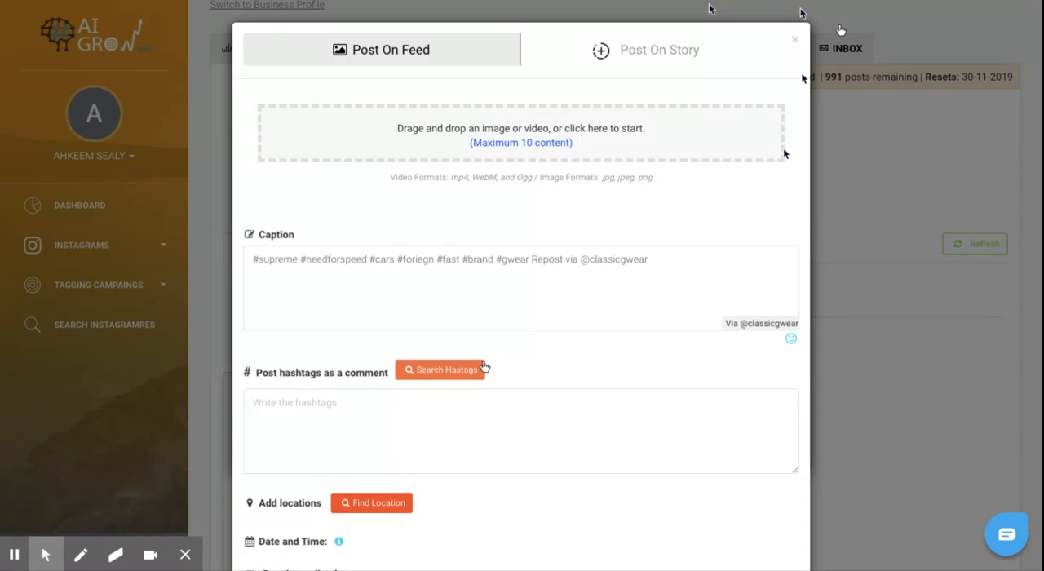
scroll(610, 245, down, 1)
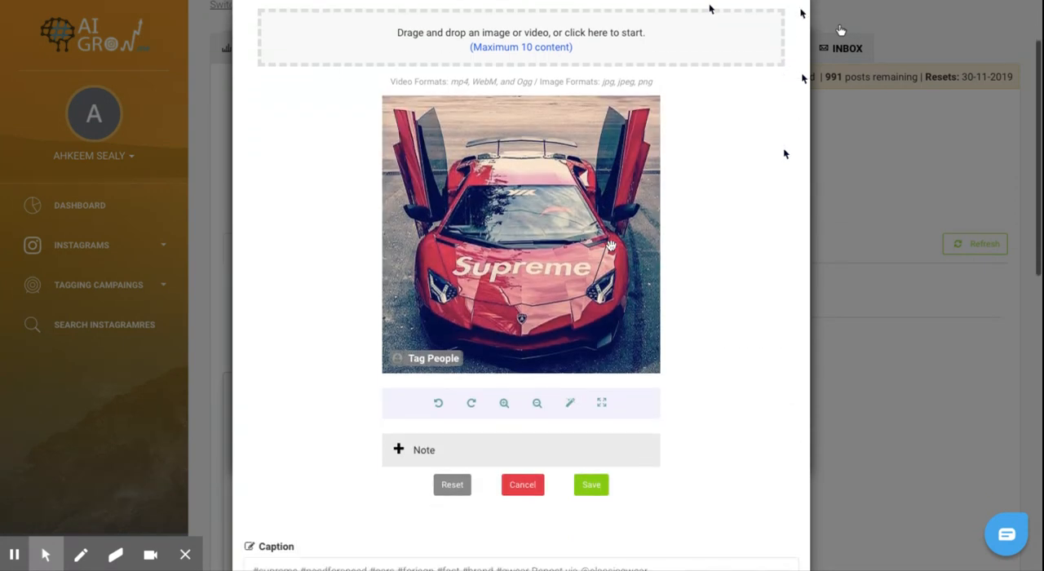
click(592, 485)
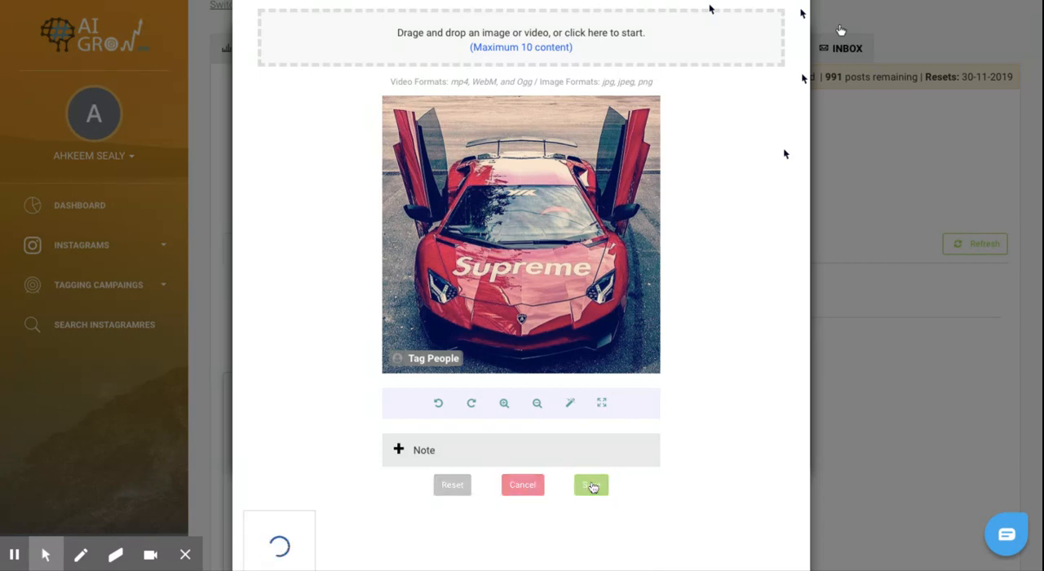
Step: Review the repost's caption, highlighting its source credit and its hashtags, and go to the field for posting hashtags as a comment
scroll(593, 487, up, 5)
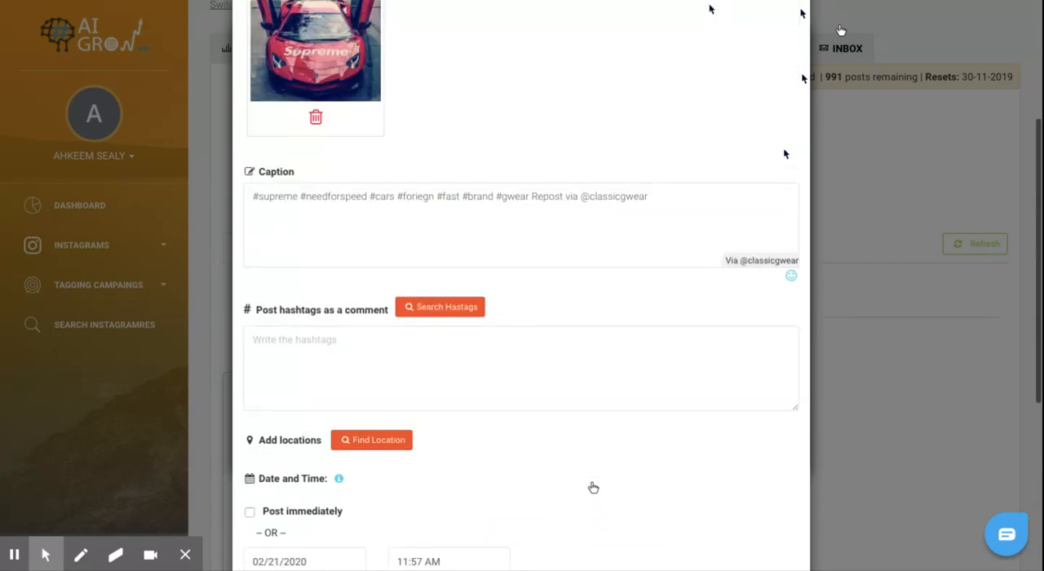
scroll(592, 487, up, 1)
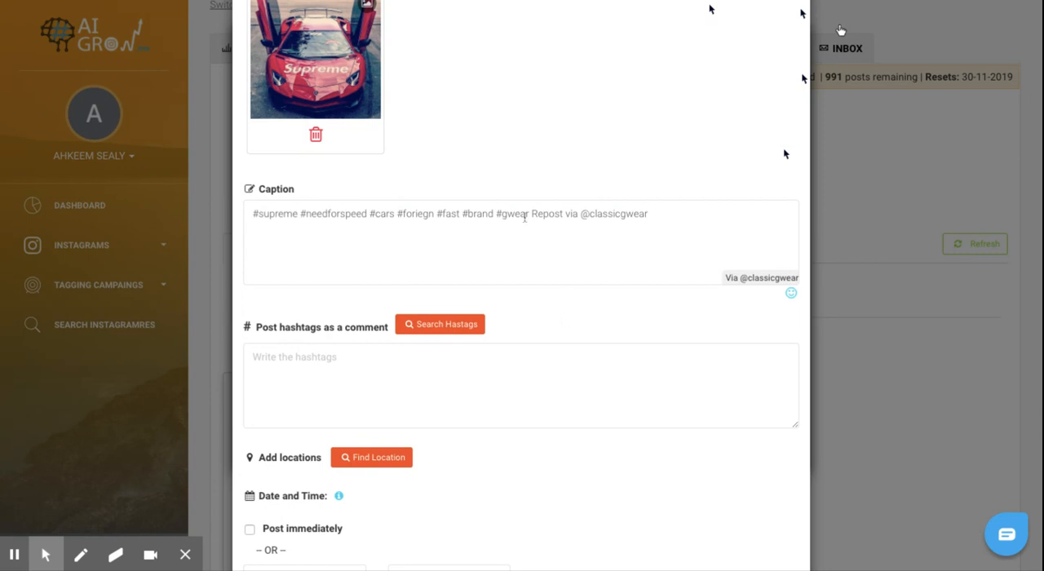
drag(534, 213, 650, 216)
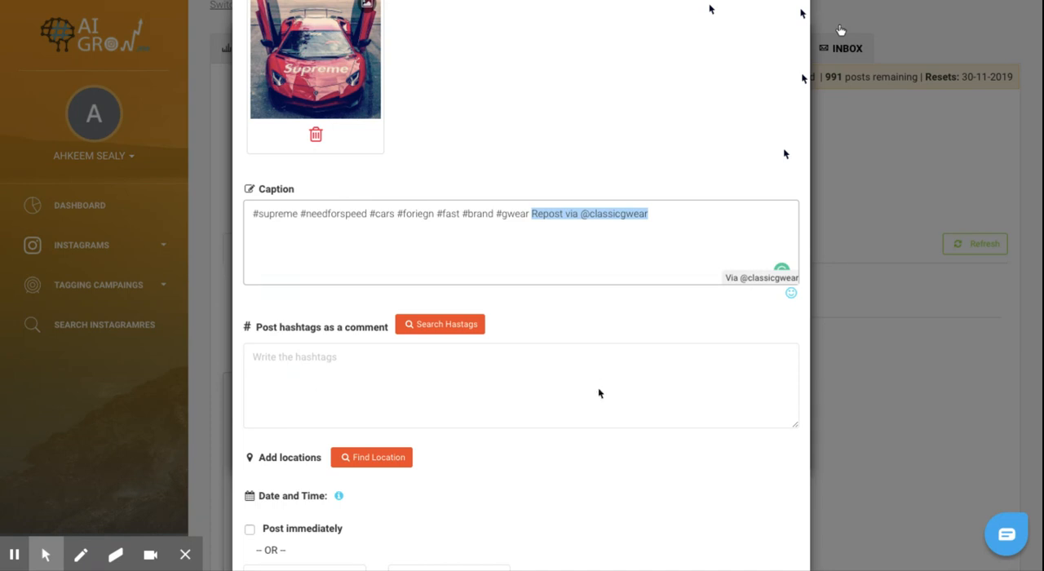
scroll(598, 393, down, 2)
scroll(598, 393, up, 1)
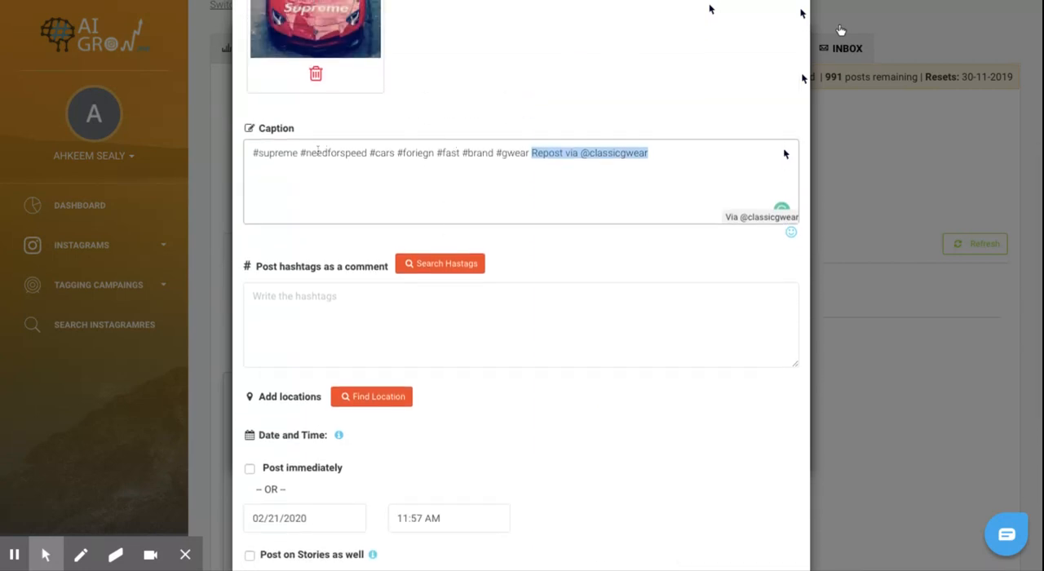
drag(254, 152, 531, 153)
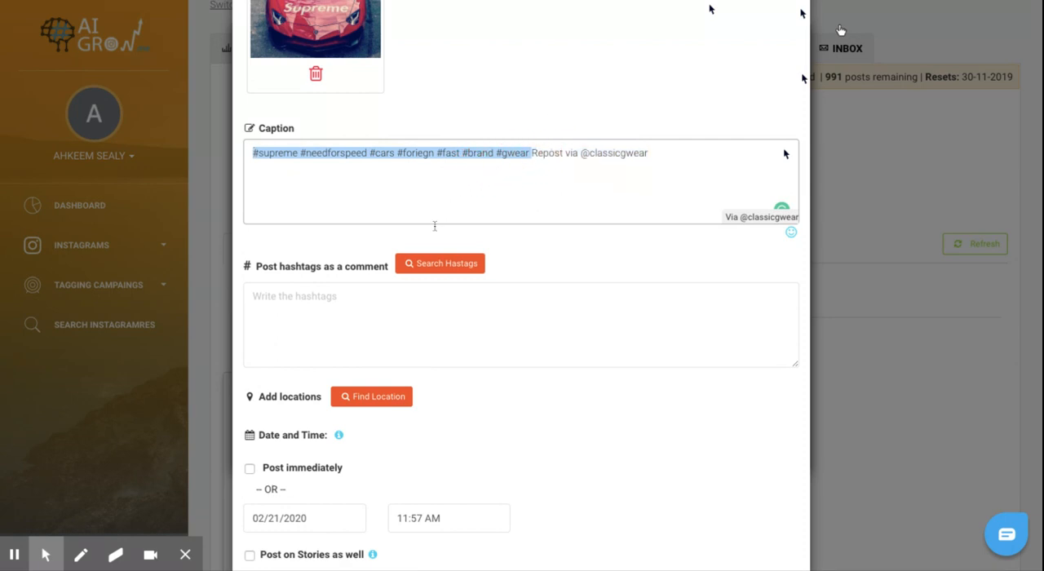
click(395, 305)
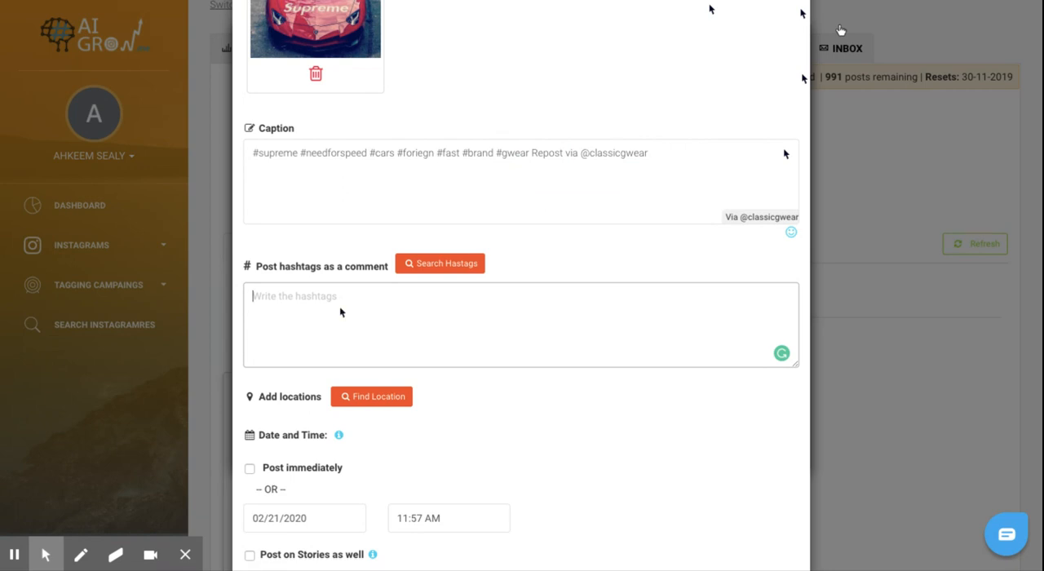
Step: Schedule the repost for 02/21/2020 at 11:57 AM on the flashy_whips page, then dismiss the confirmation and close the repost dialog
scroll(341, 311, down, 1)
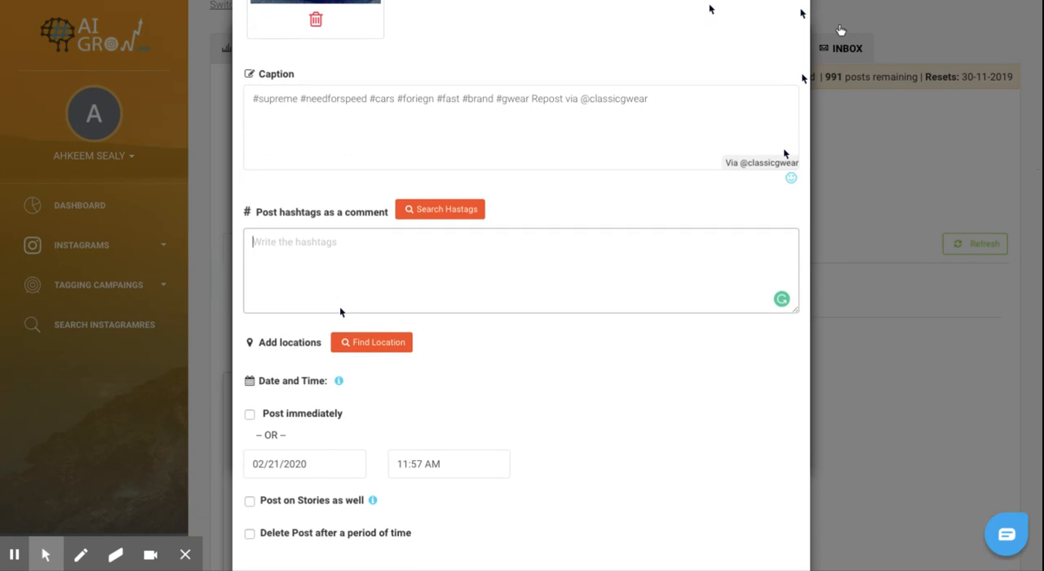
scroll(449, 348, down, 1)
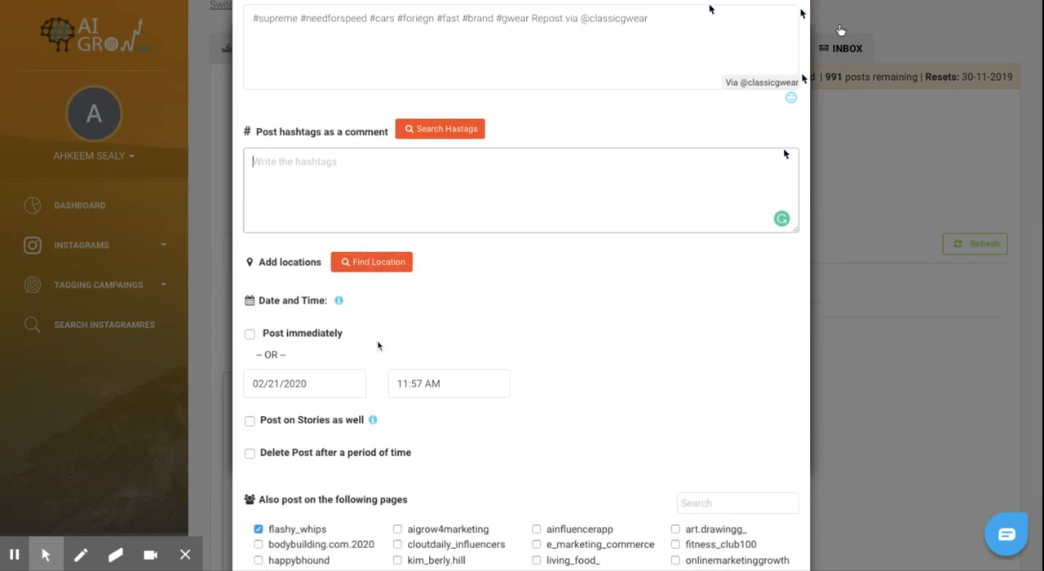
scroll(377, 346, down, 2)
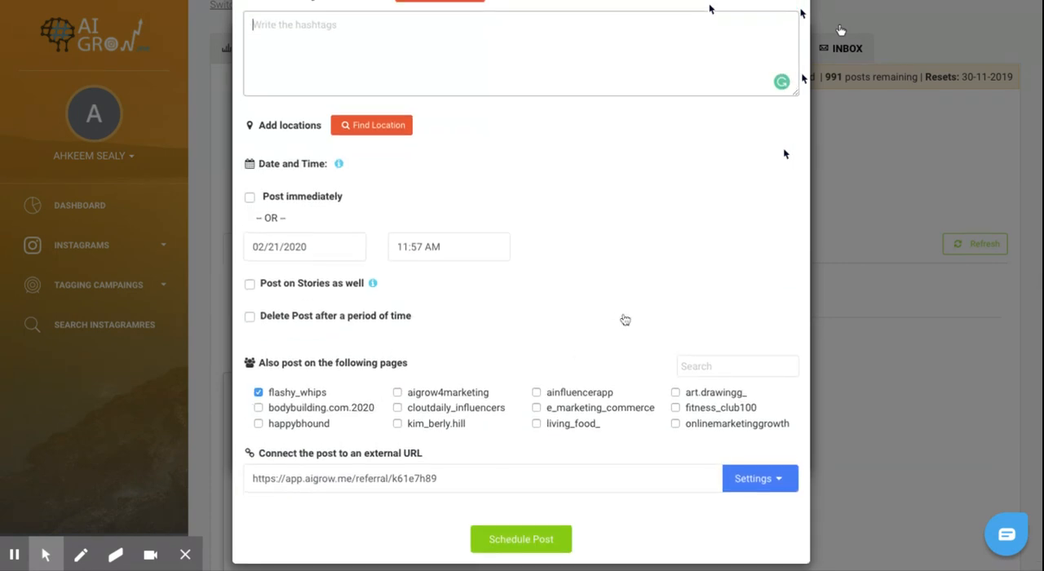
scroll(624, 320, up, 2)
scroll(624, 320, down, 2)
click(548, 529)
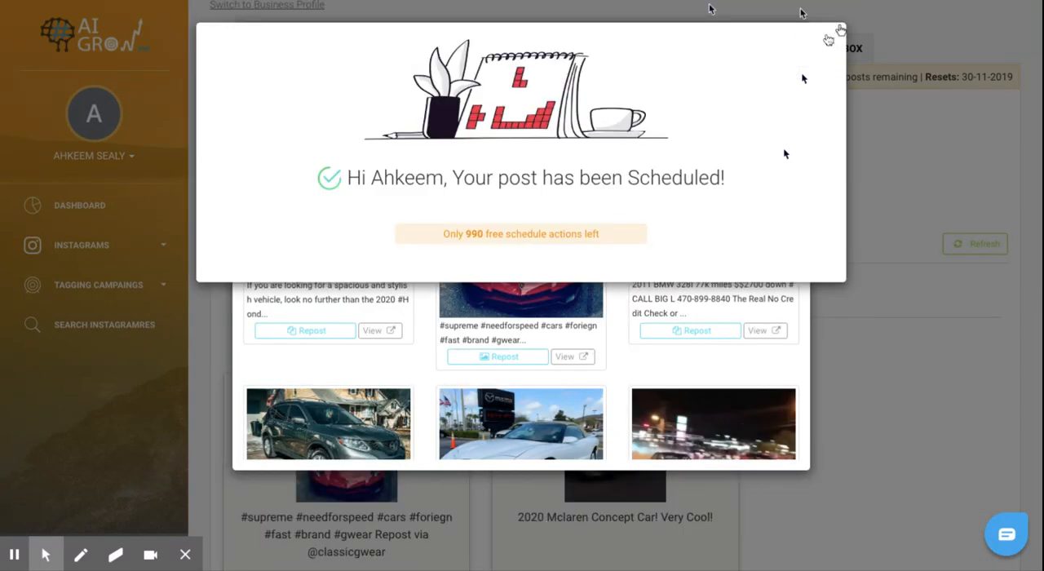
click(831, 40)
scroll(420, 246, down, 5)
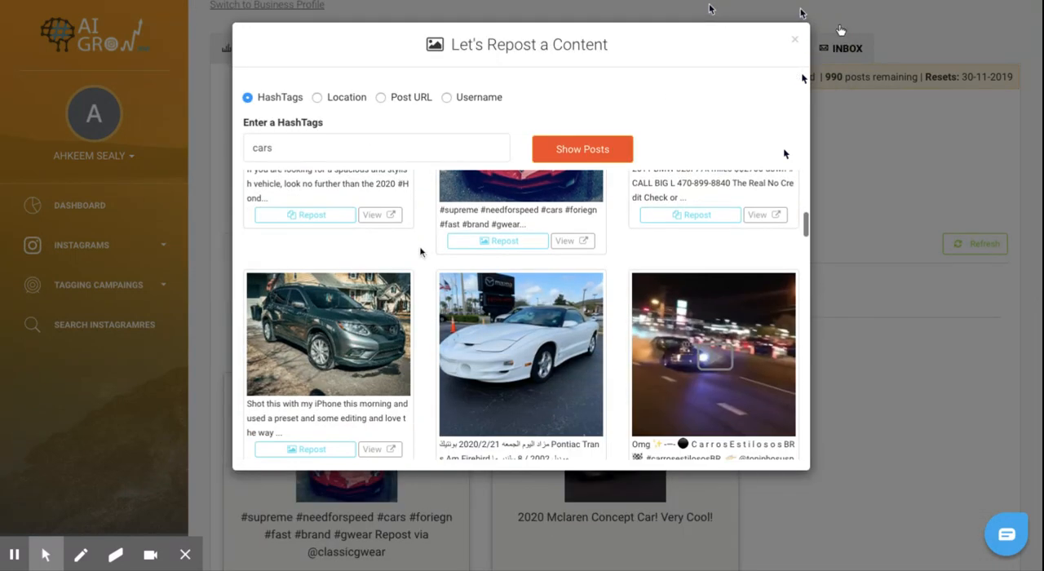
click(795, 39)
Step: Review the scheduled feed posts and the scheduled story, and return to the scheduled feed posts
scroll(415, 271, down, 2)
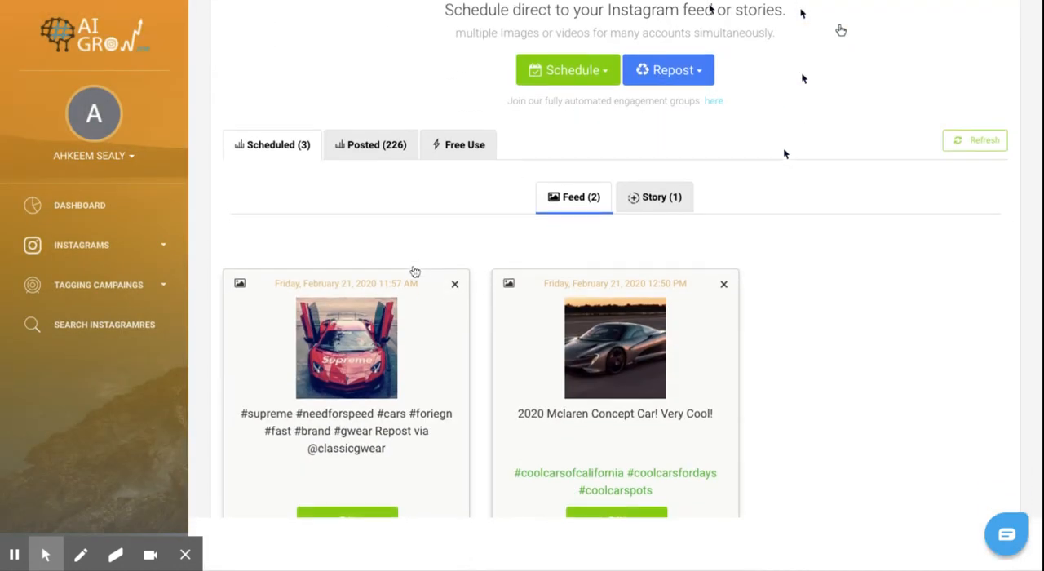
scroll(526, 348, down, 2)
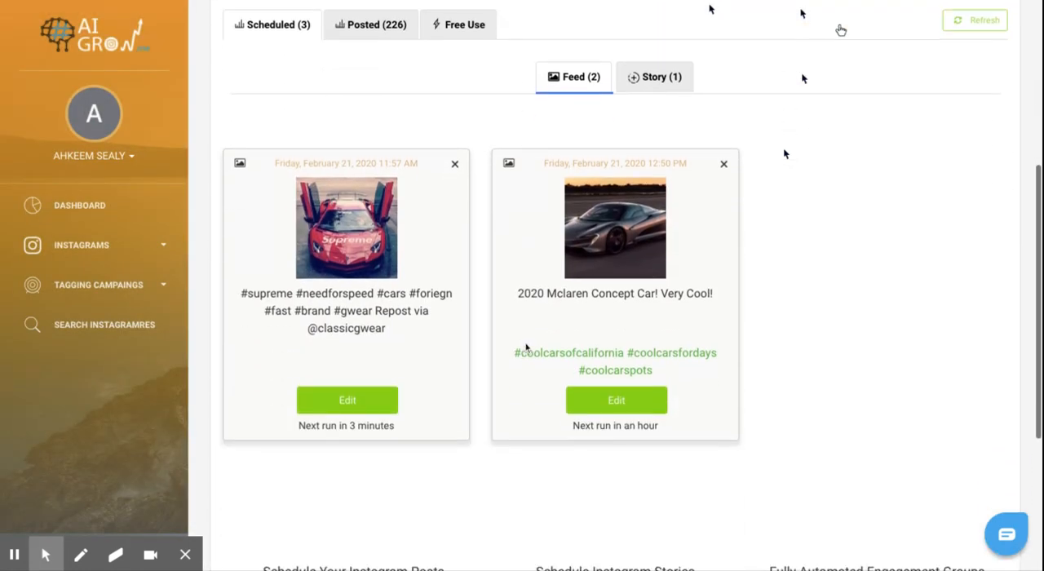
scroll(526, 348, up, 3)
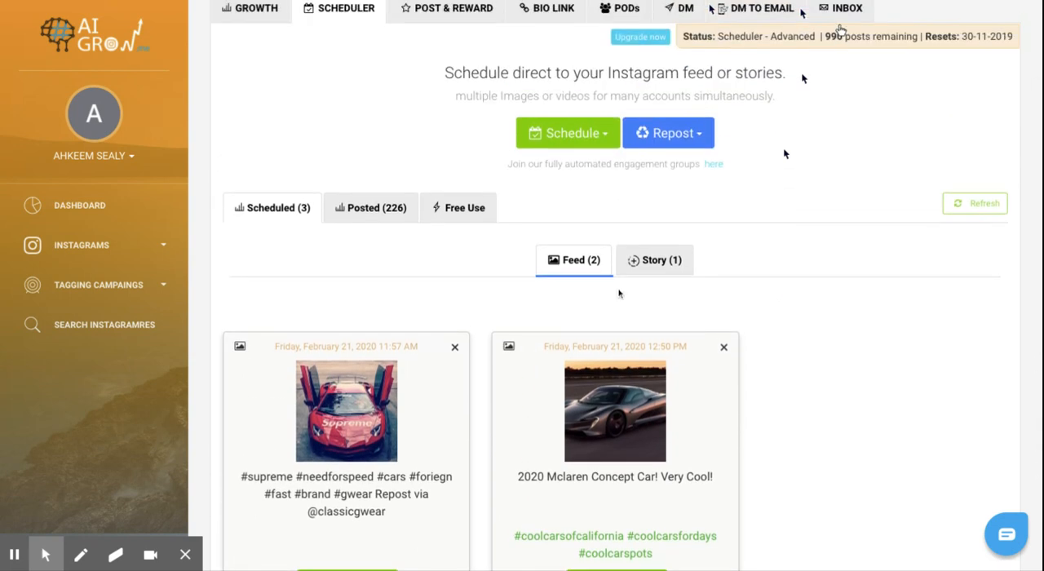
click(636, 259)
scroll(583, 399, down, 1)
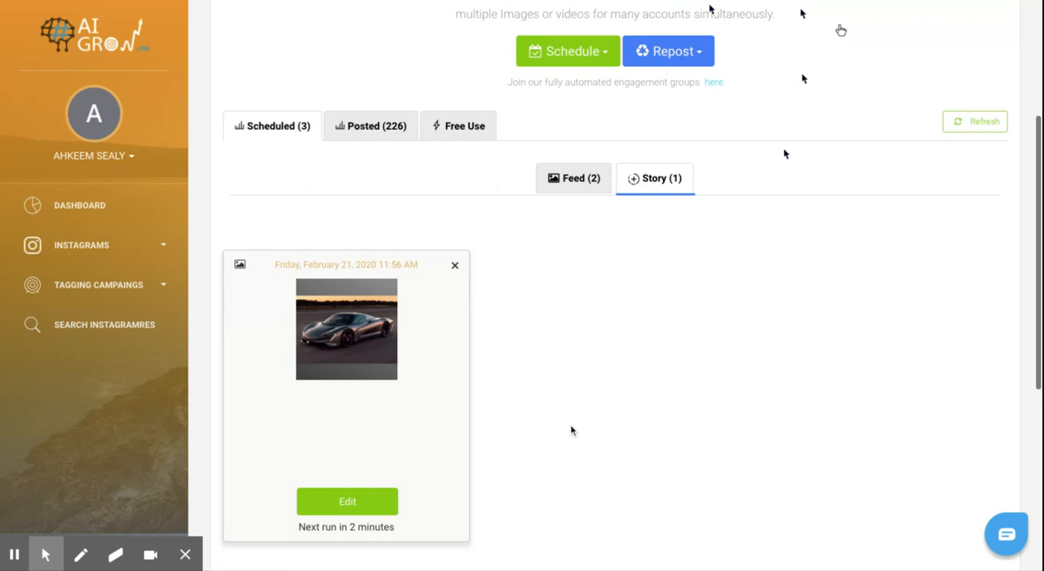
click(572, 180)
scroll(570, 364, up, 1)
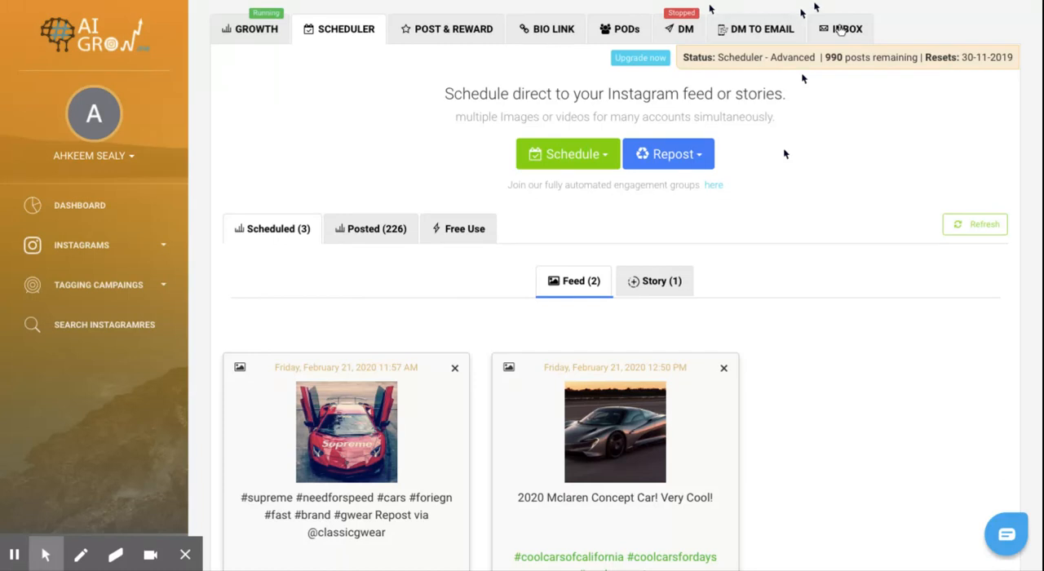
scroll(530, 184, up, 2)
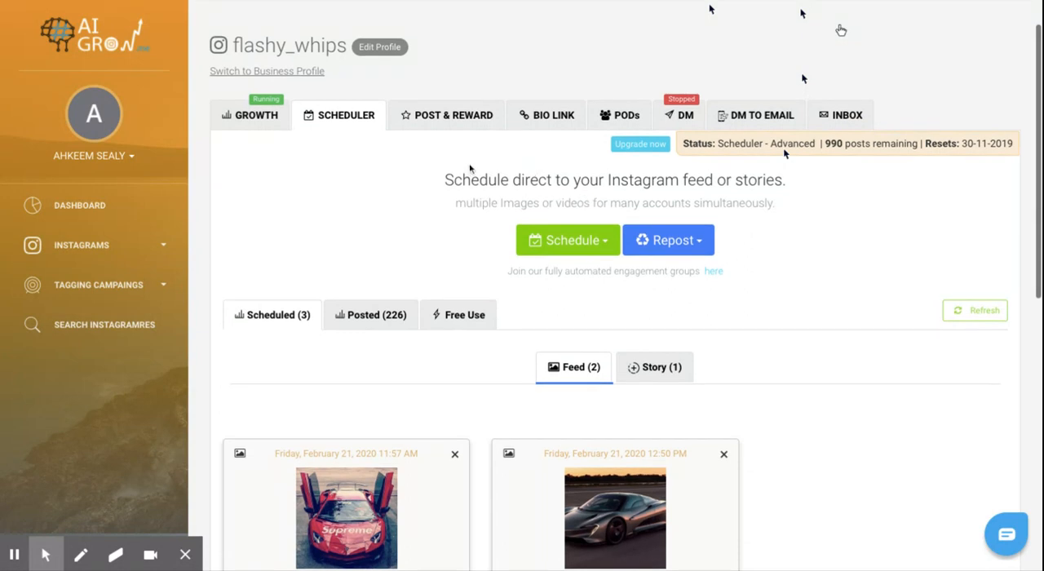